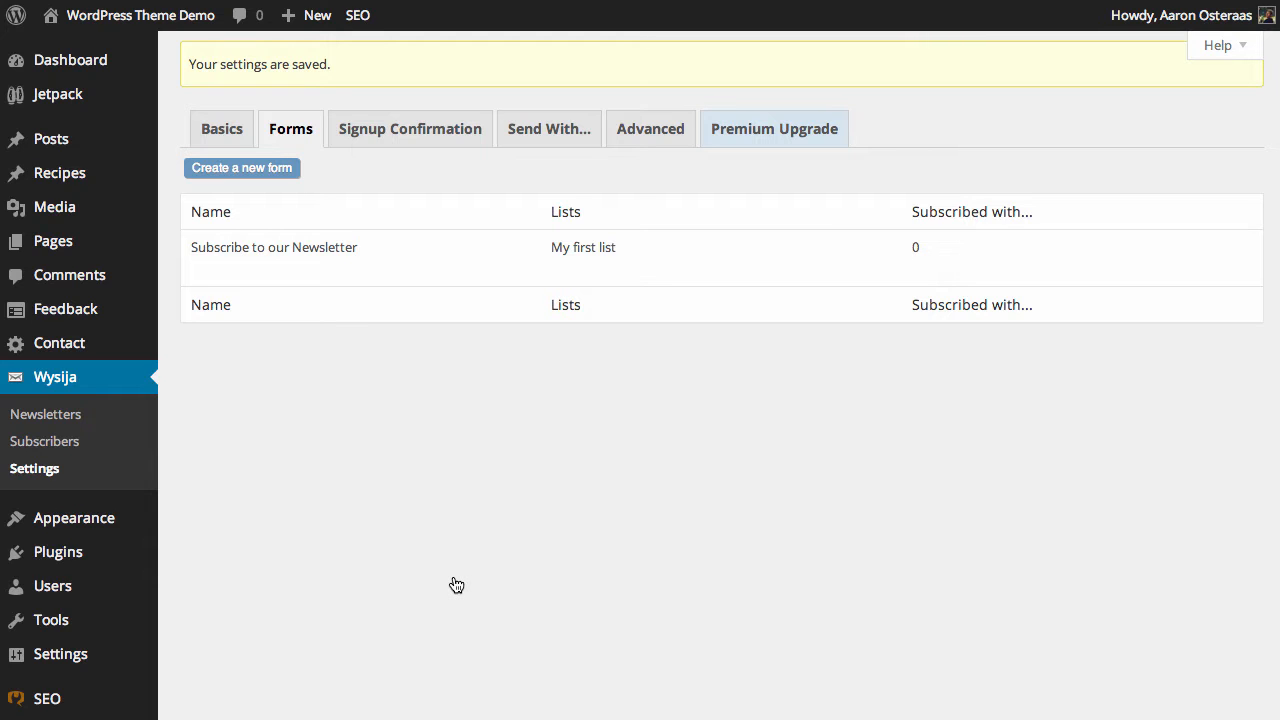
Step: Open the Subscribe to our Newsletter form for editing and add First name and Last name fields above the Email field
click(222, 130)
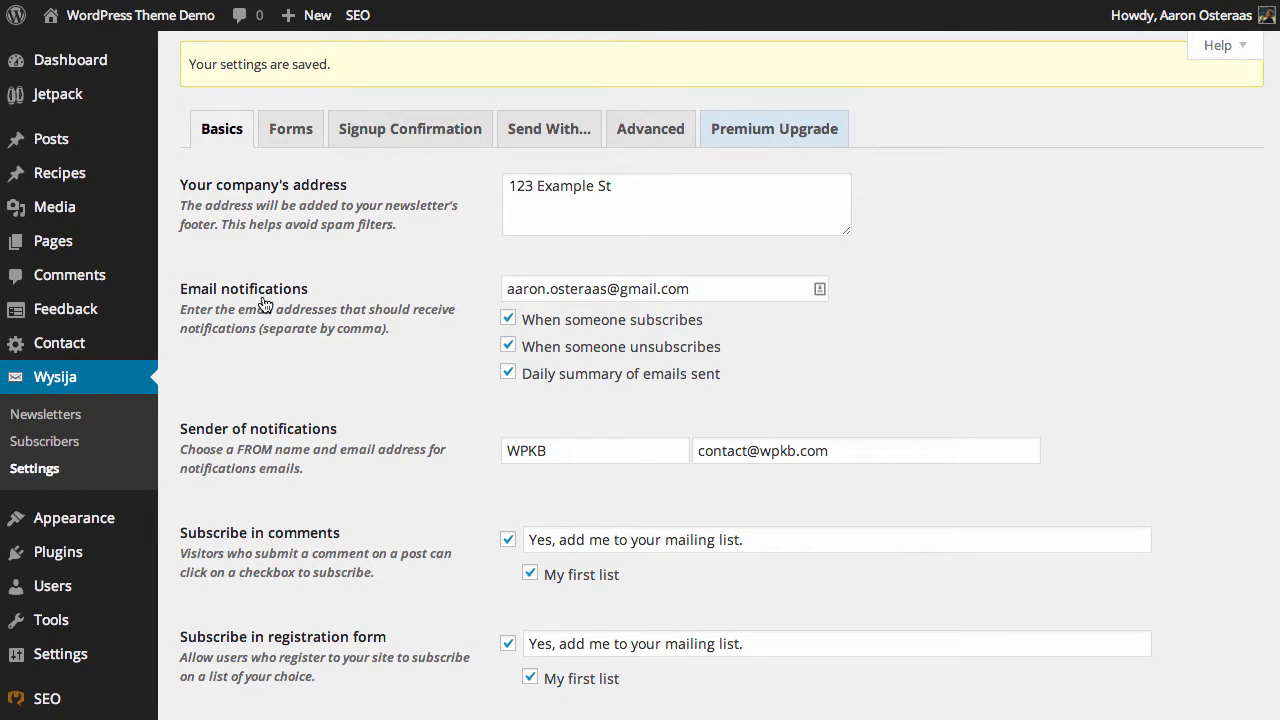
click(302, 140)
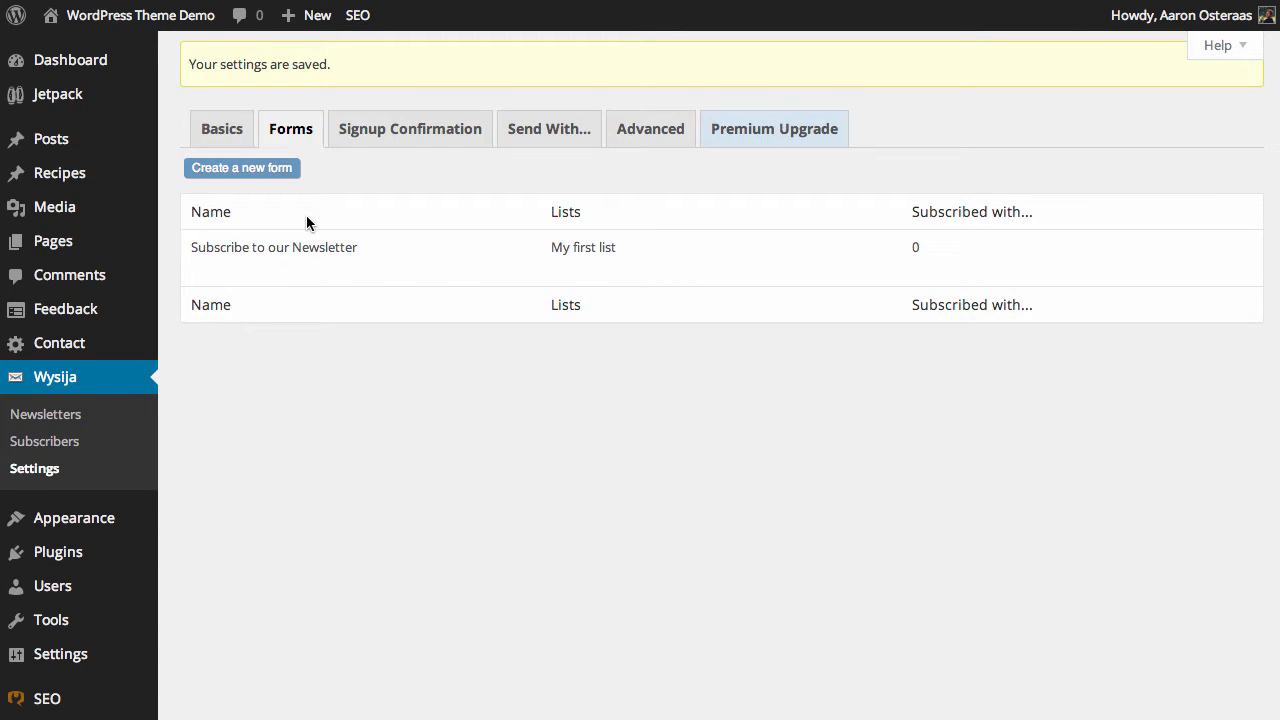
mouse_move(280, 271)
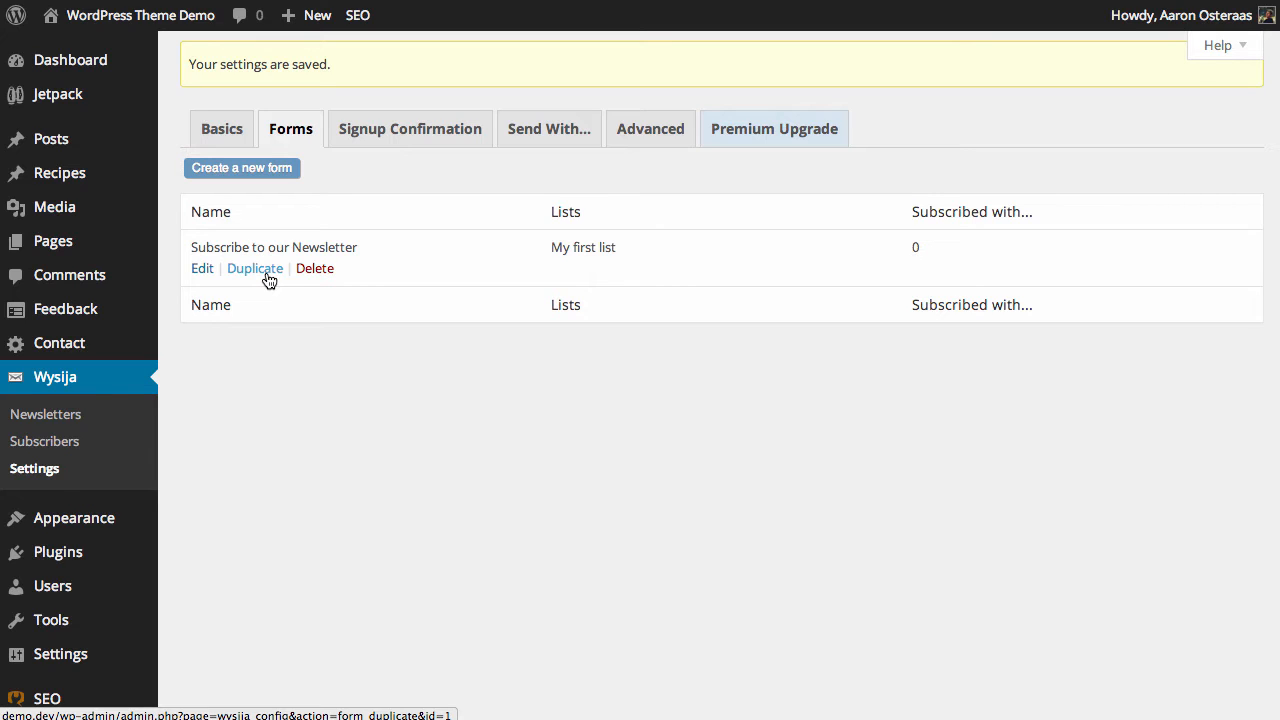
click(197, 276)
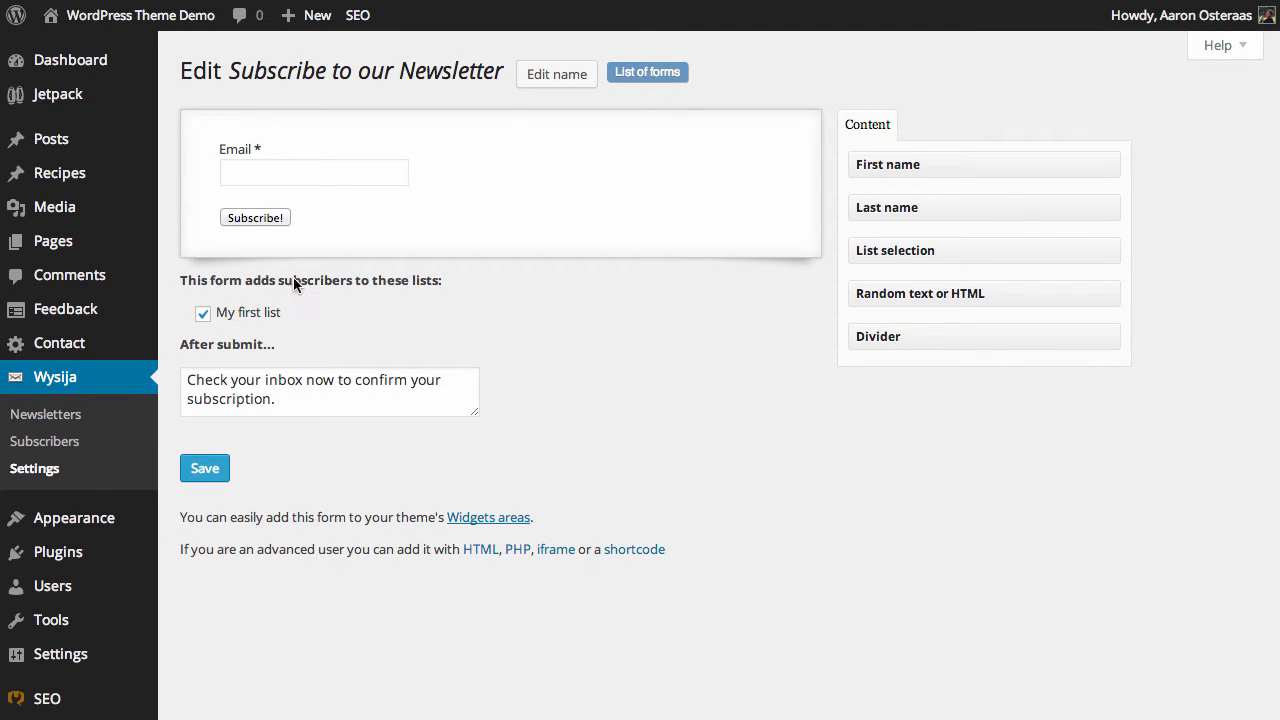
mouse_move(253, 183)
drag(971, 183, 398, 172)
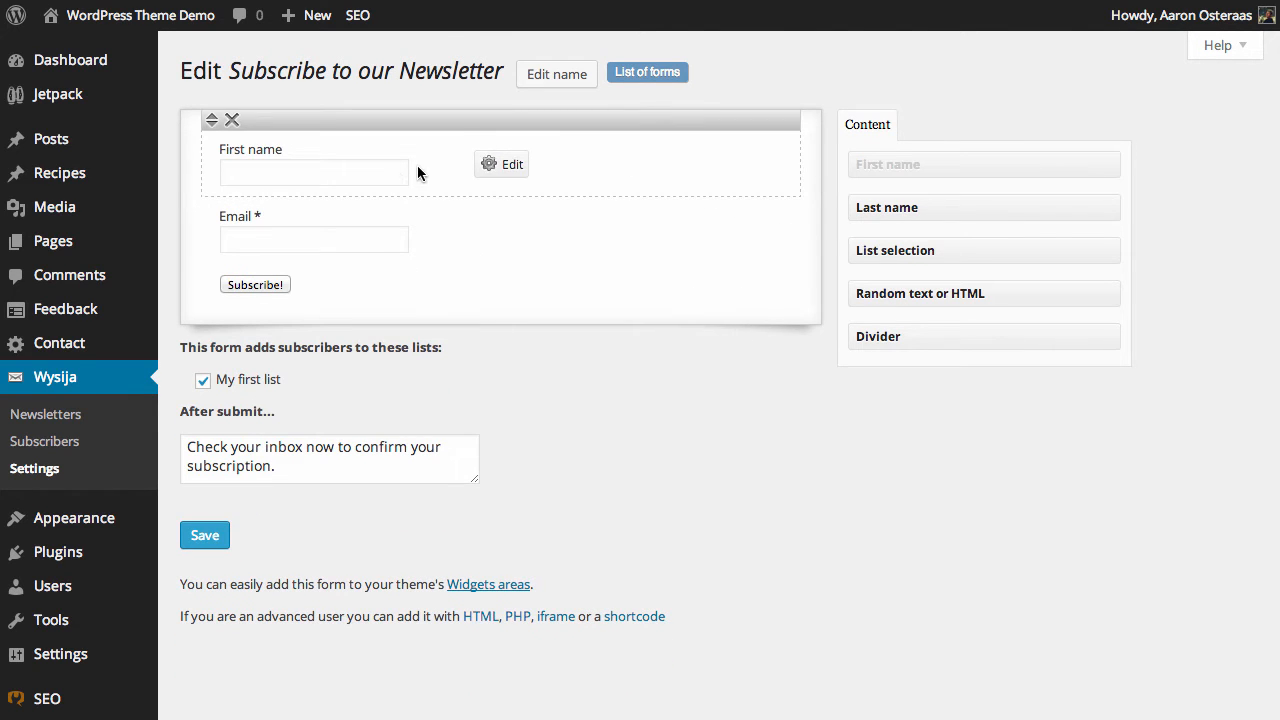
drag(980, 209, 316, 272)
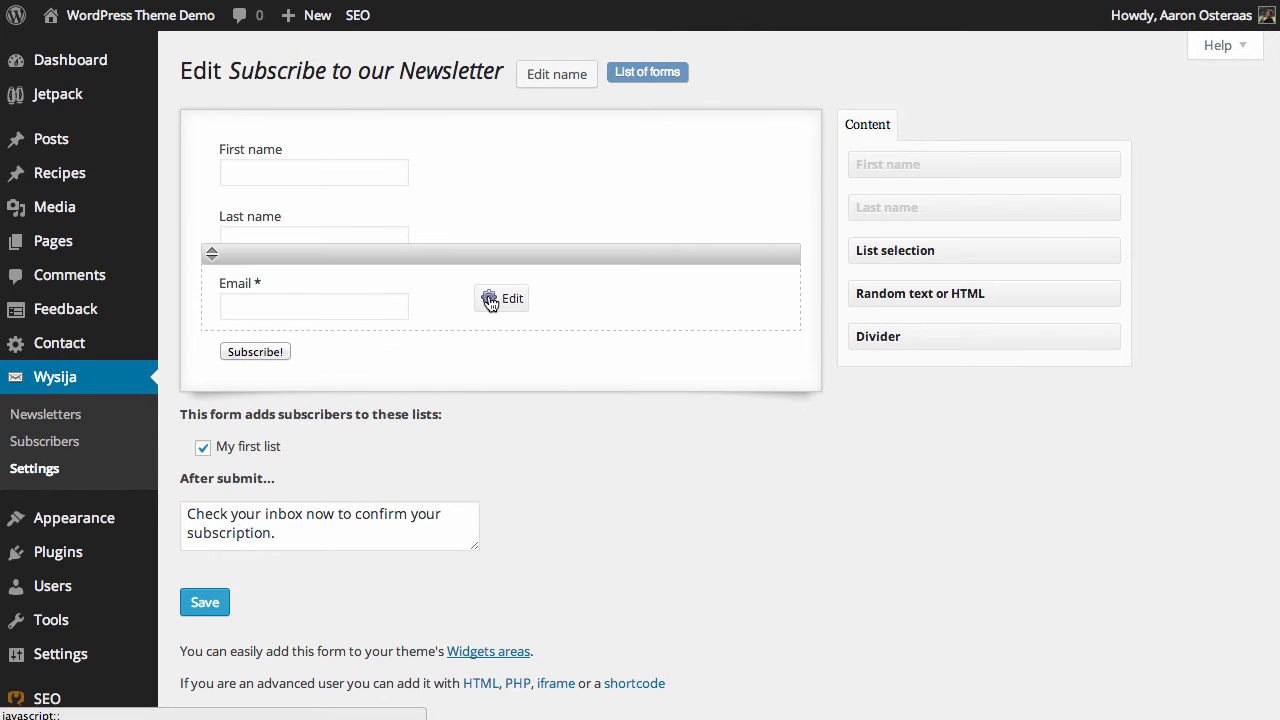
Step: Set the First name field to display its label within the input
click(517, 172)
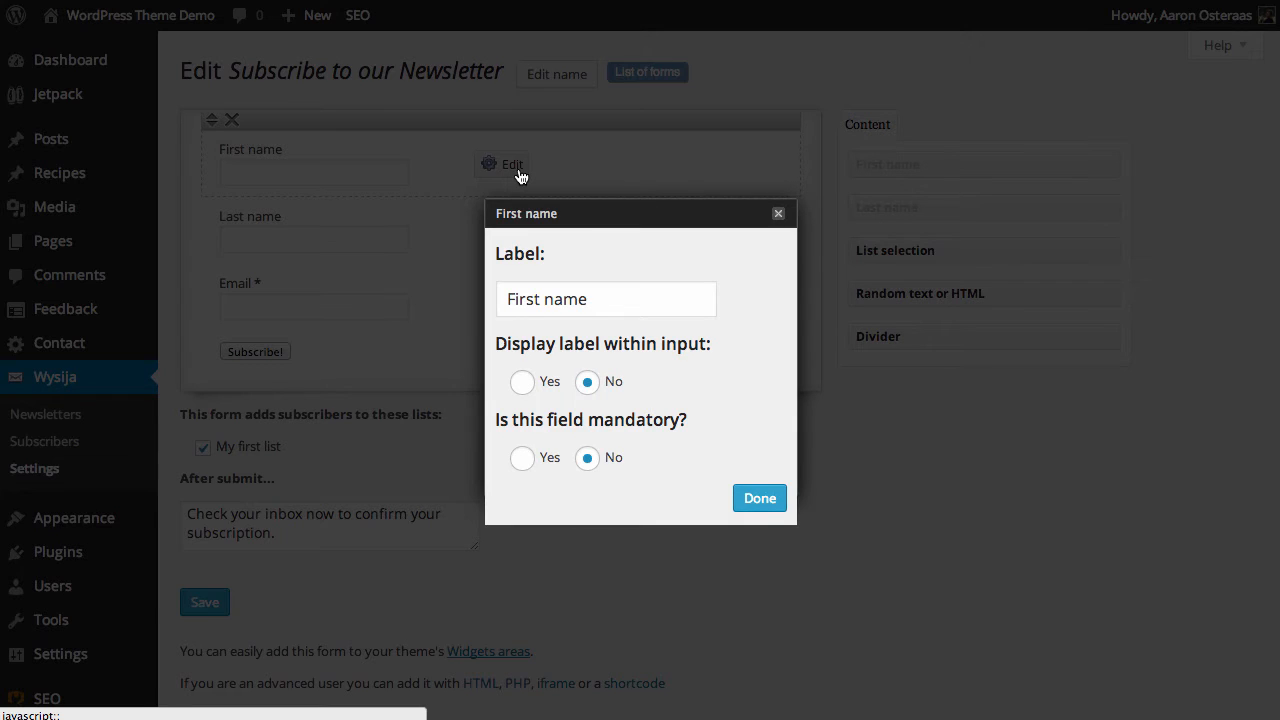
click(553, 310)
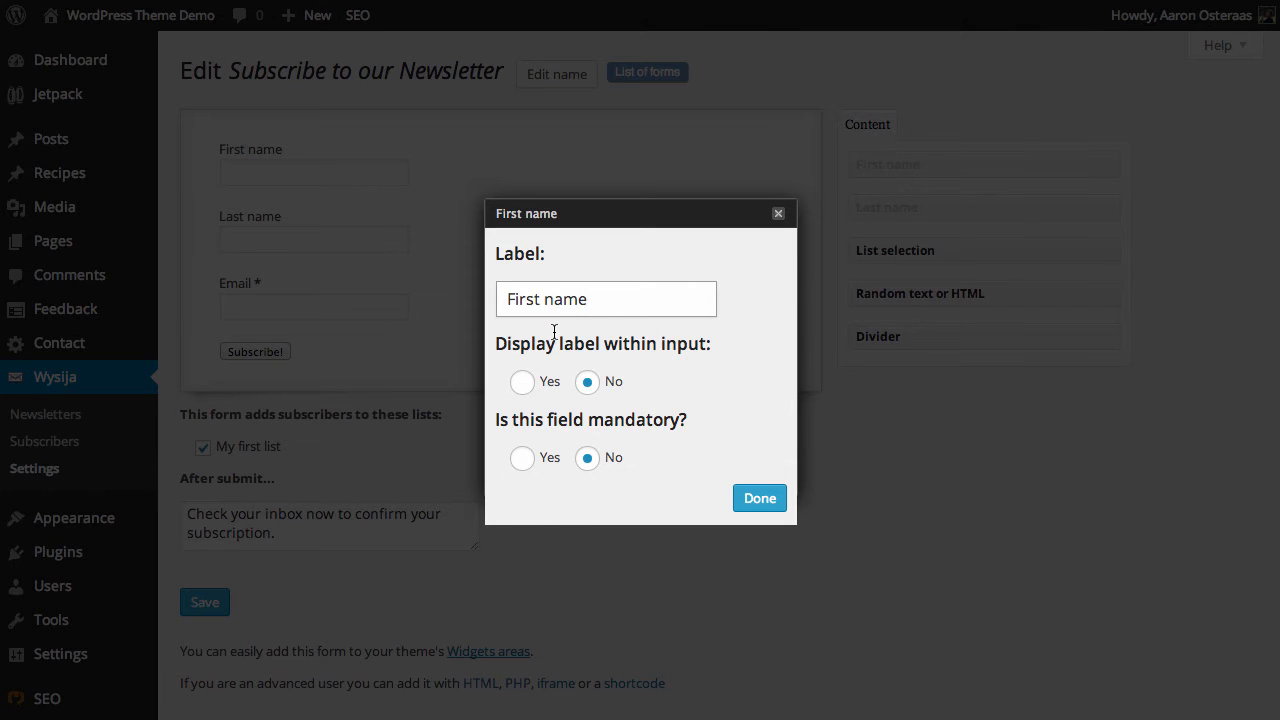
click(518, 388)
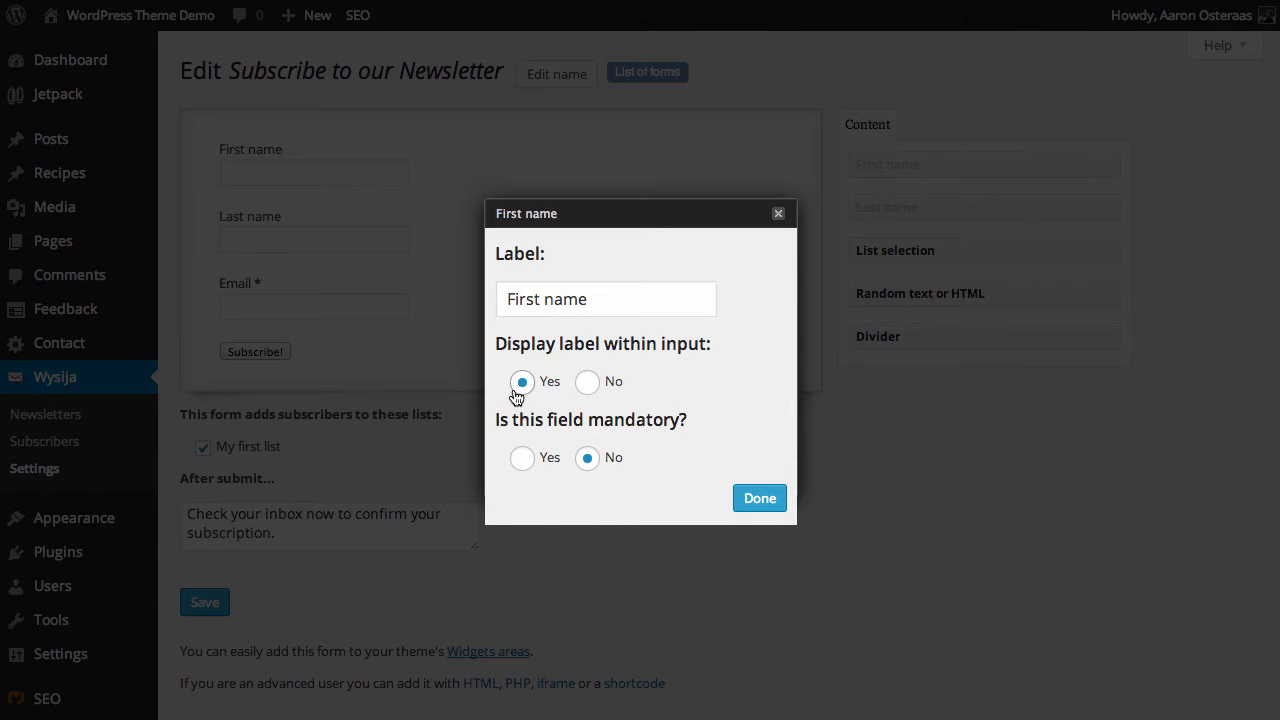
click(757, 512)
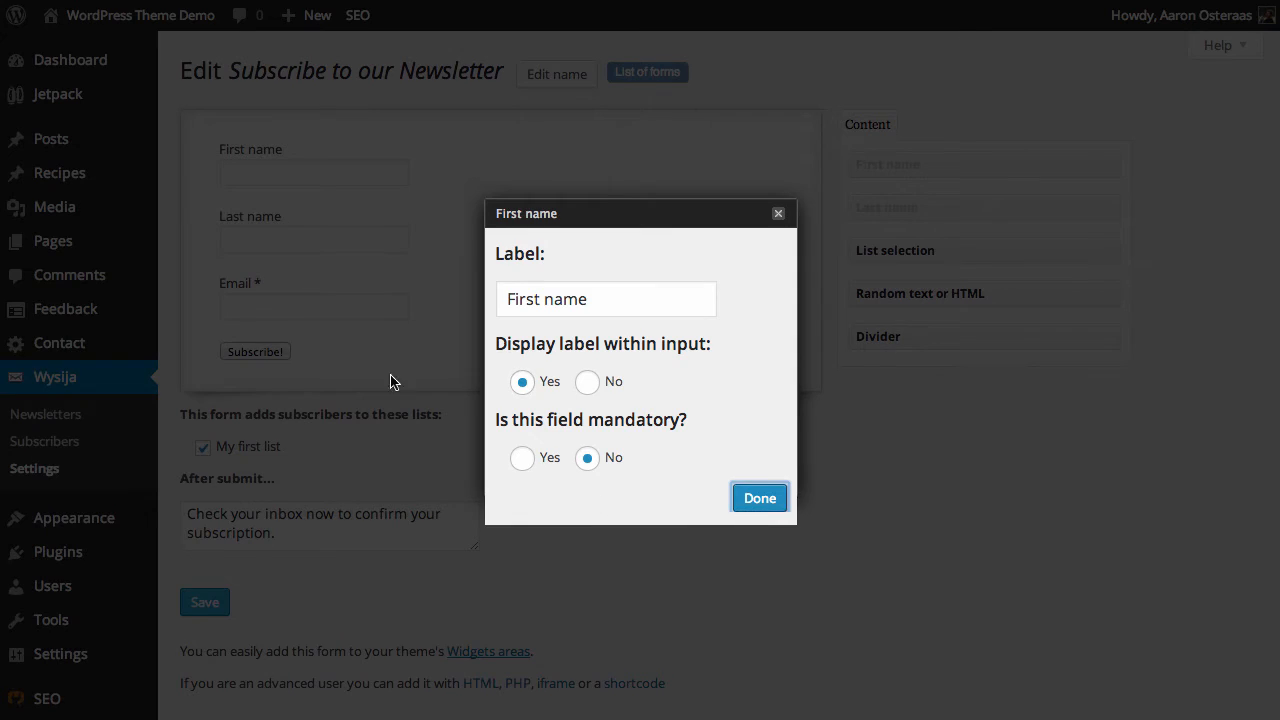
Step: Set the Last name and Email fields to display their labels within the input as well
click(508, 213)
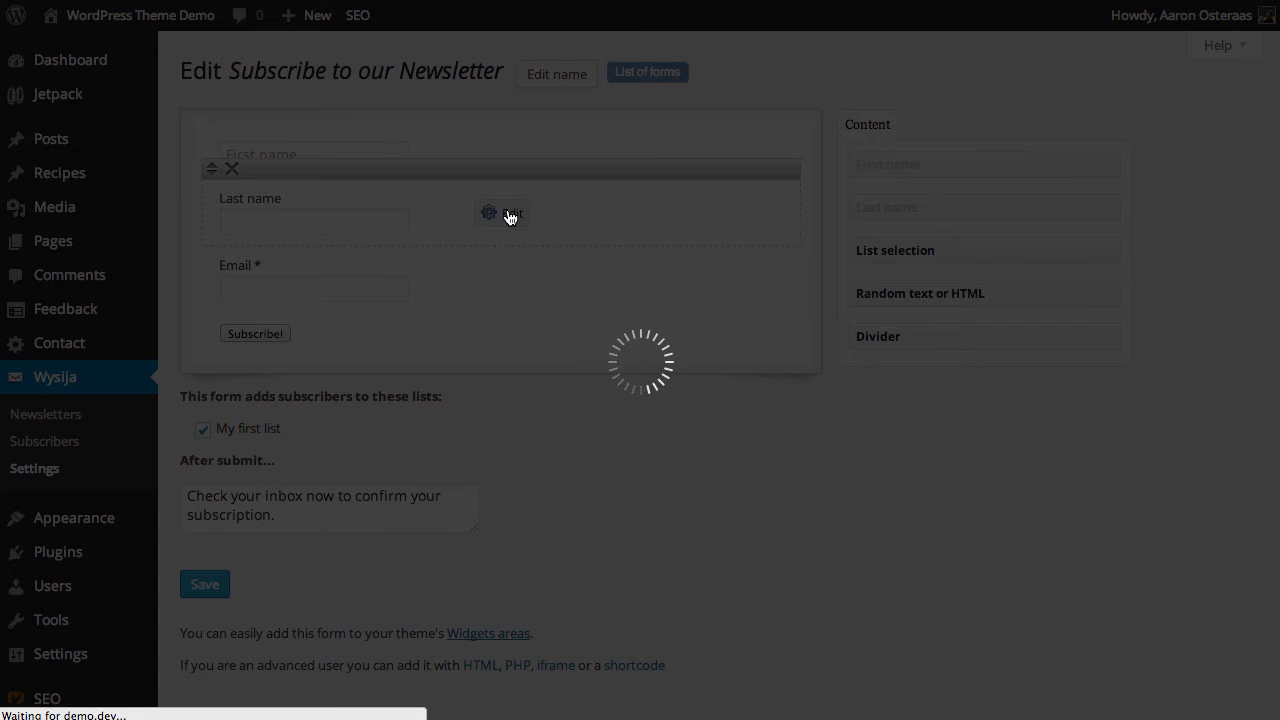
click(523, 381)
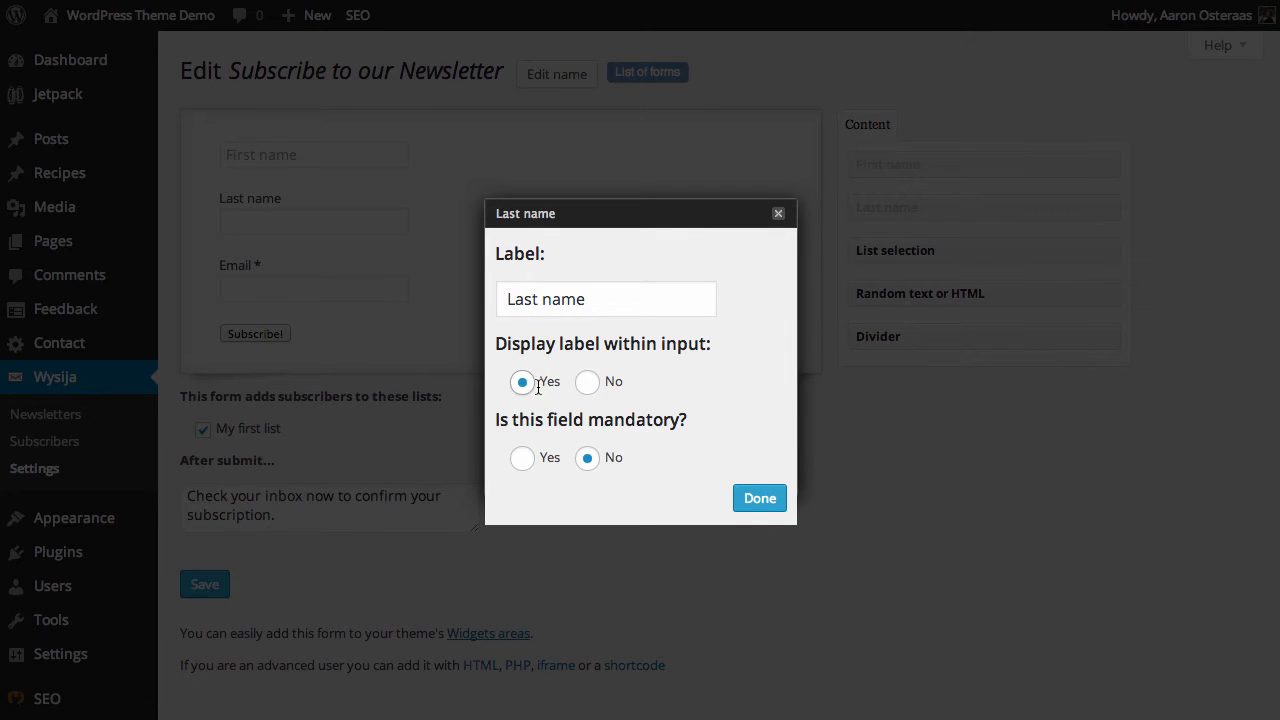
click(752, 498)
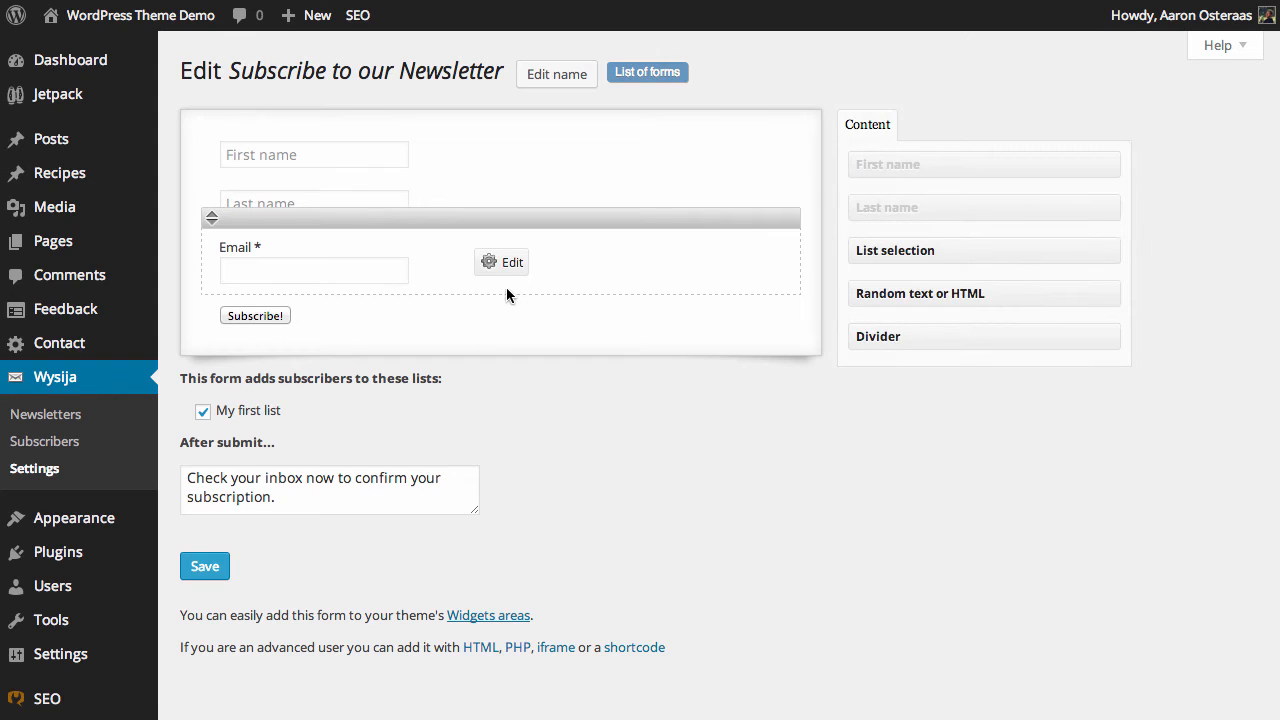
click(499, 270)
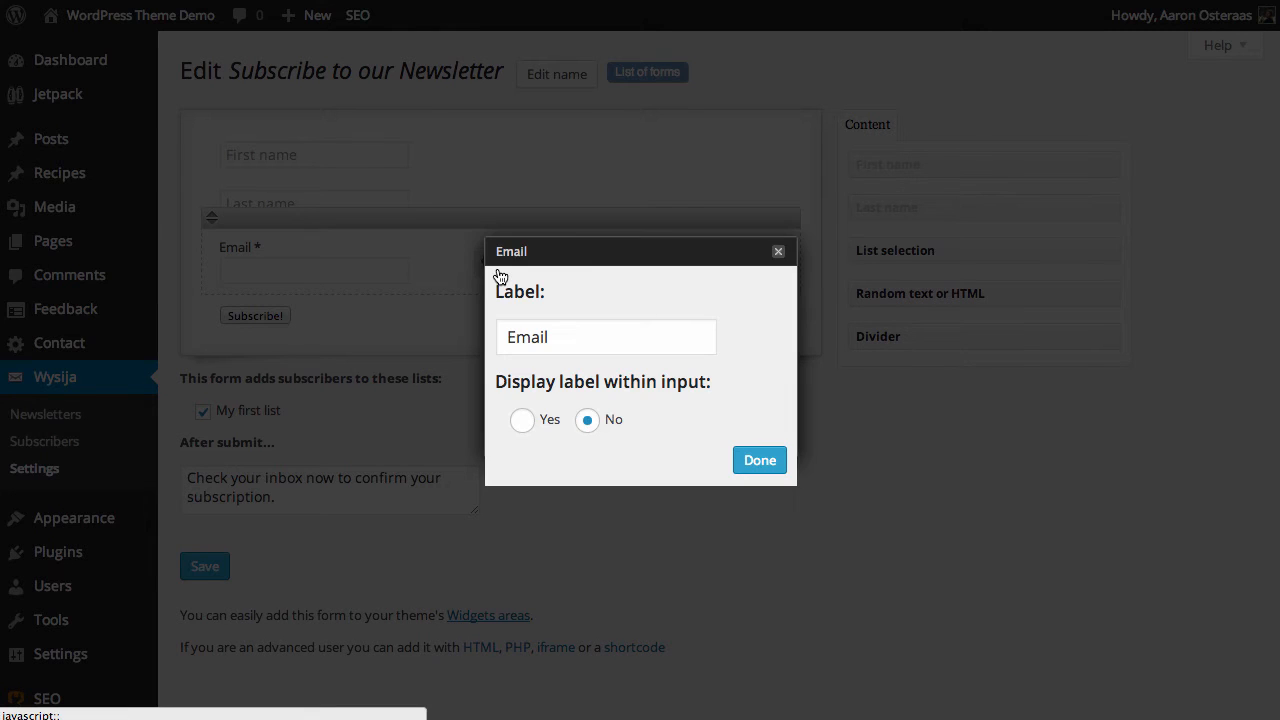
click(522, 420)
click(760, 461)
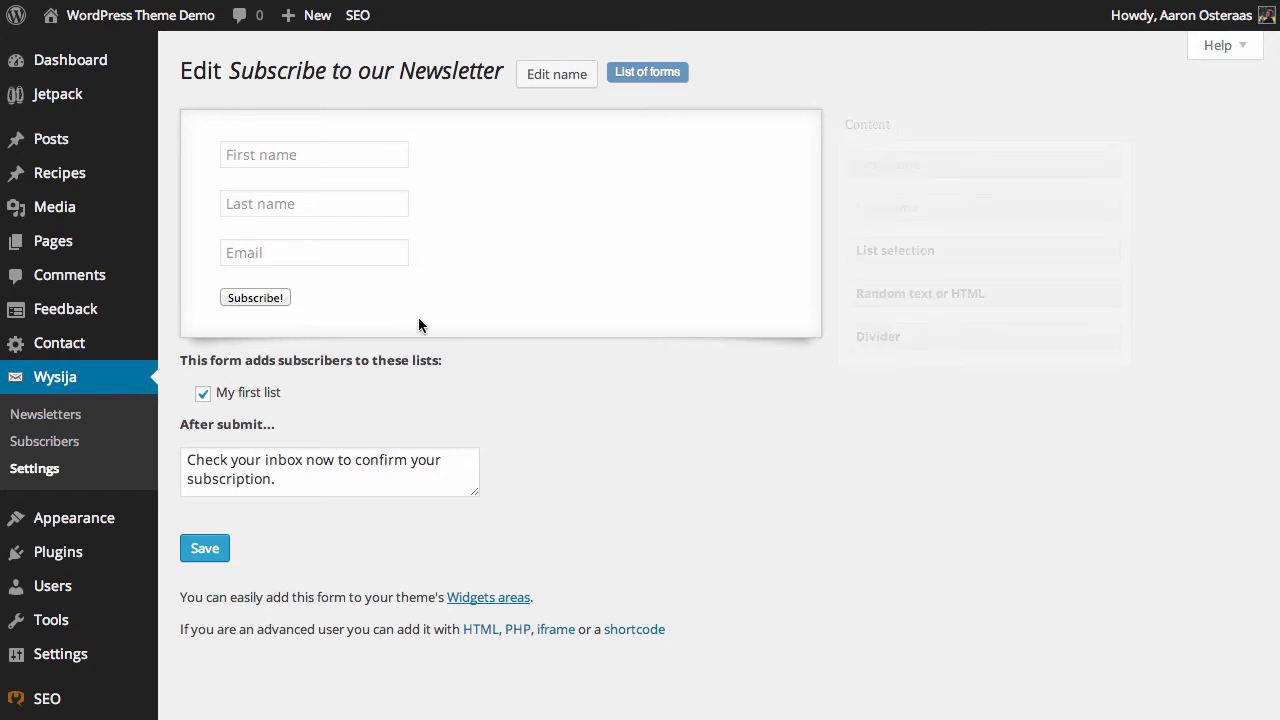
Step: Review the submit button's label setting, keep Subscribe!, and save the newsletter form
mouse_move(346, 300)
click(505, 299)
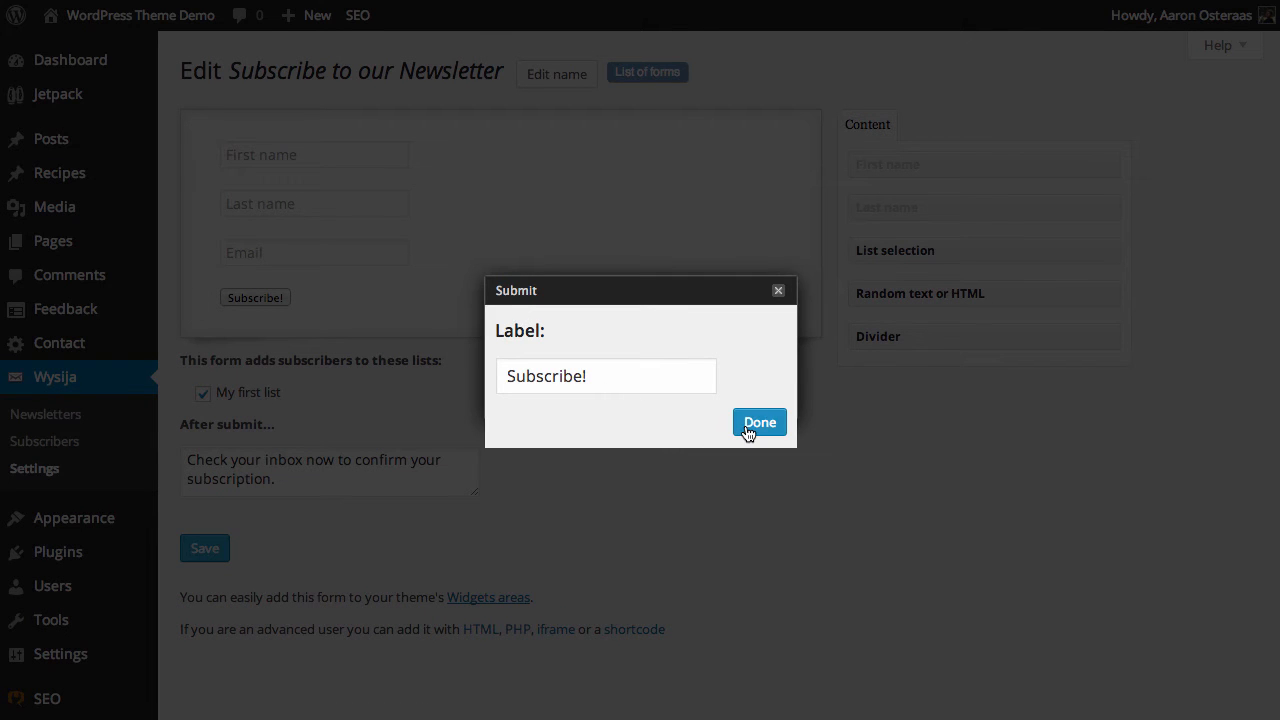
click(757, 423)
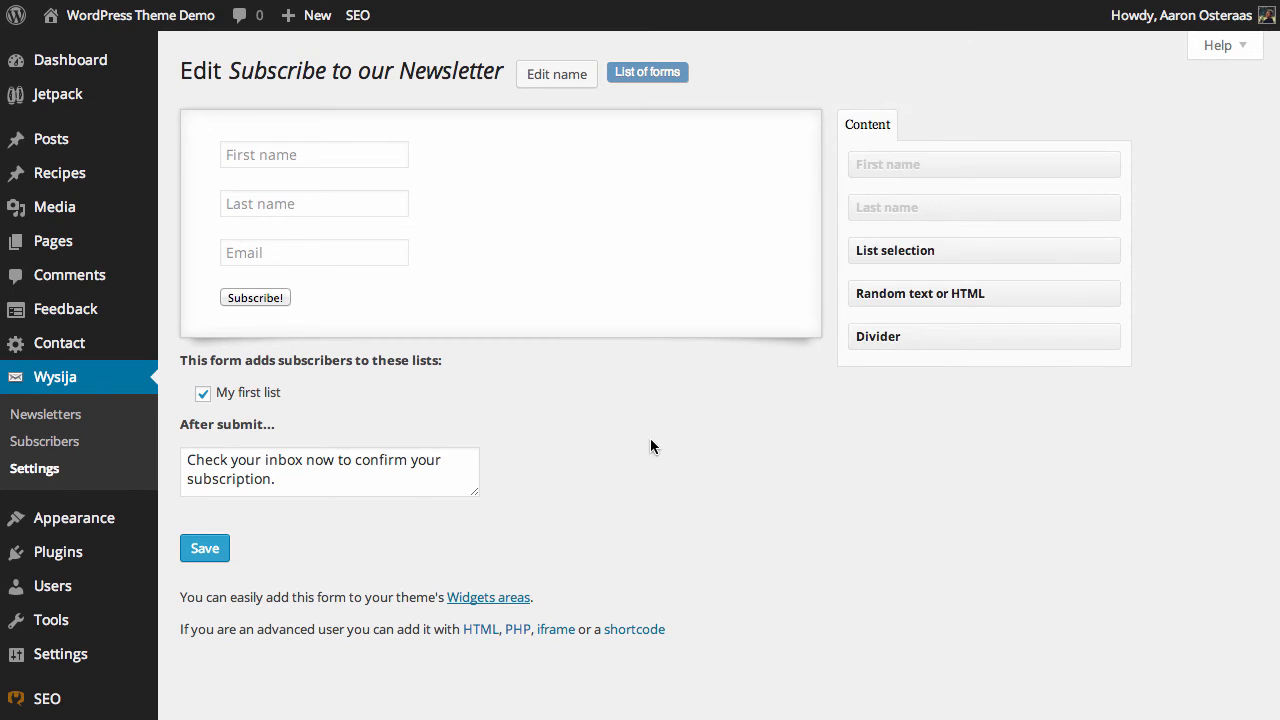
click(205, 548)
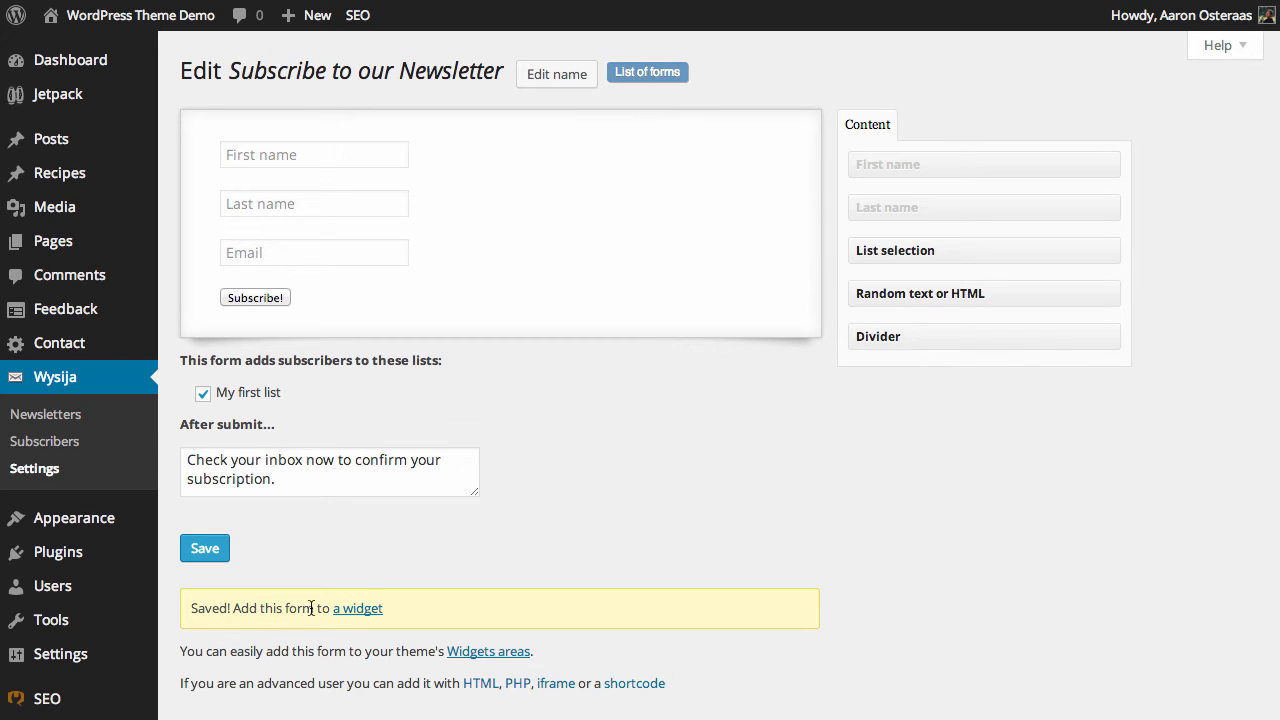
Step: Add a Wysija Subscription widget using the Subscribe to our Newsletter form, save it, and place it first in the Primary Sidebar
click(349, 608)
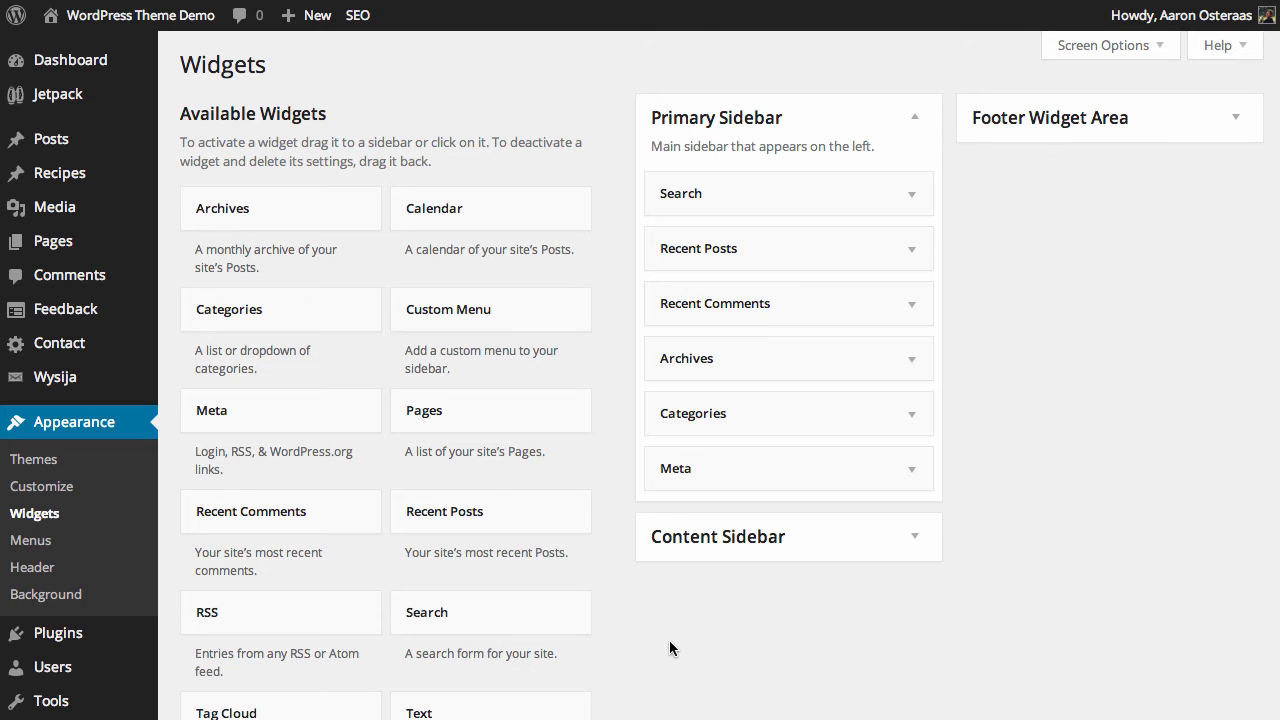
scroll(669, 647, down, 4)
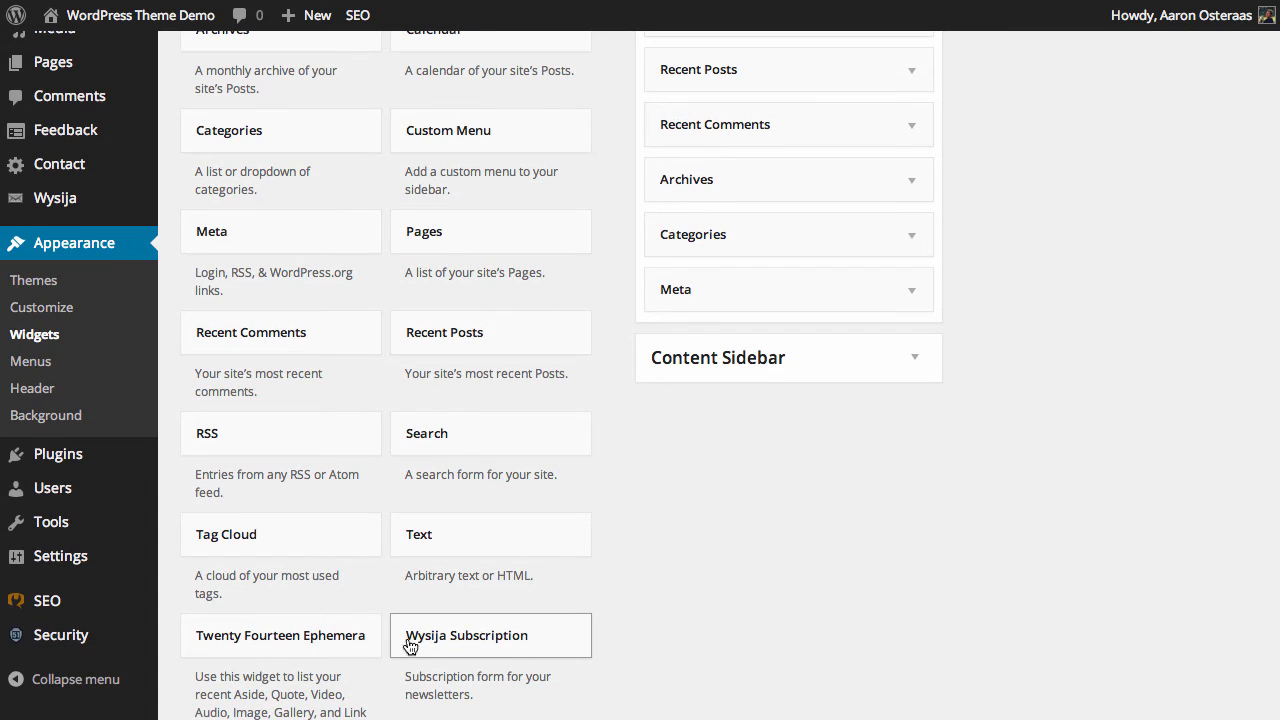
drag(417, 641, 695, 100)
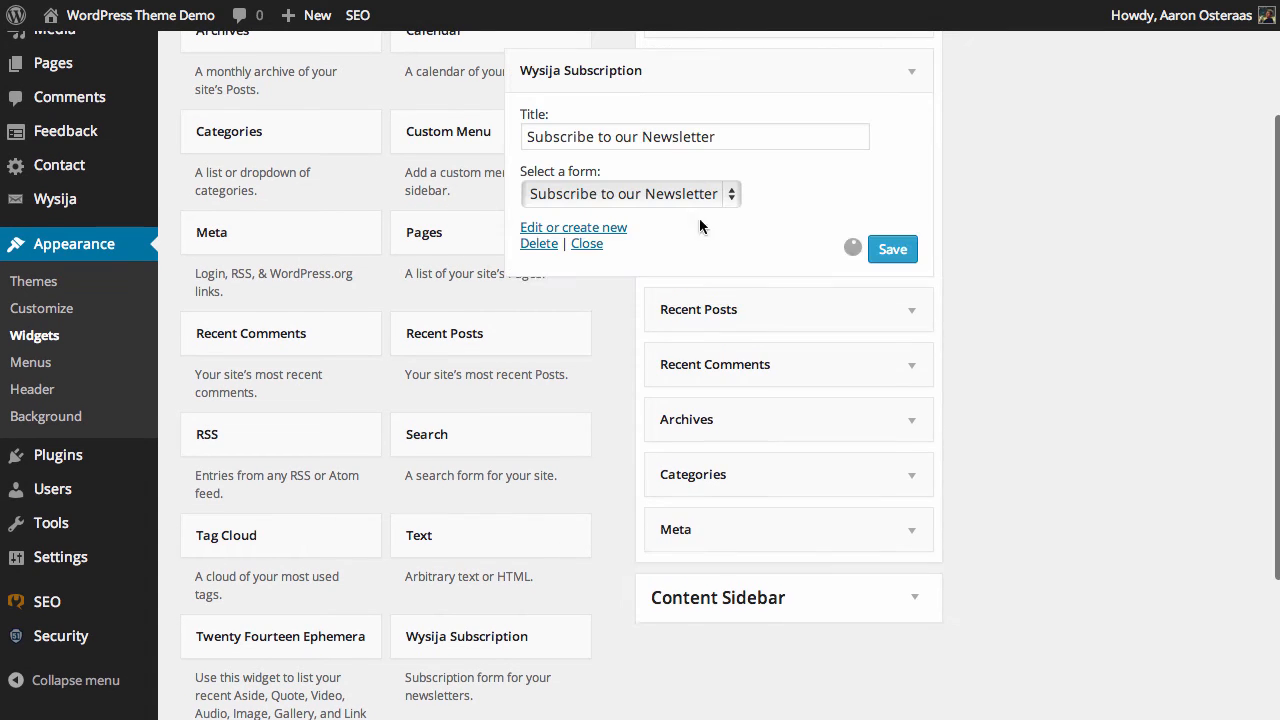
scroll(685, 293, up, 2)
click(888, 360)
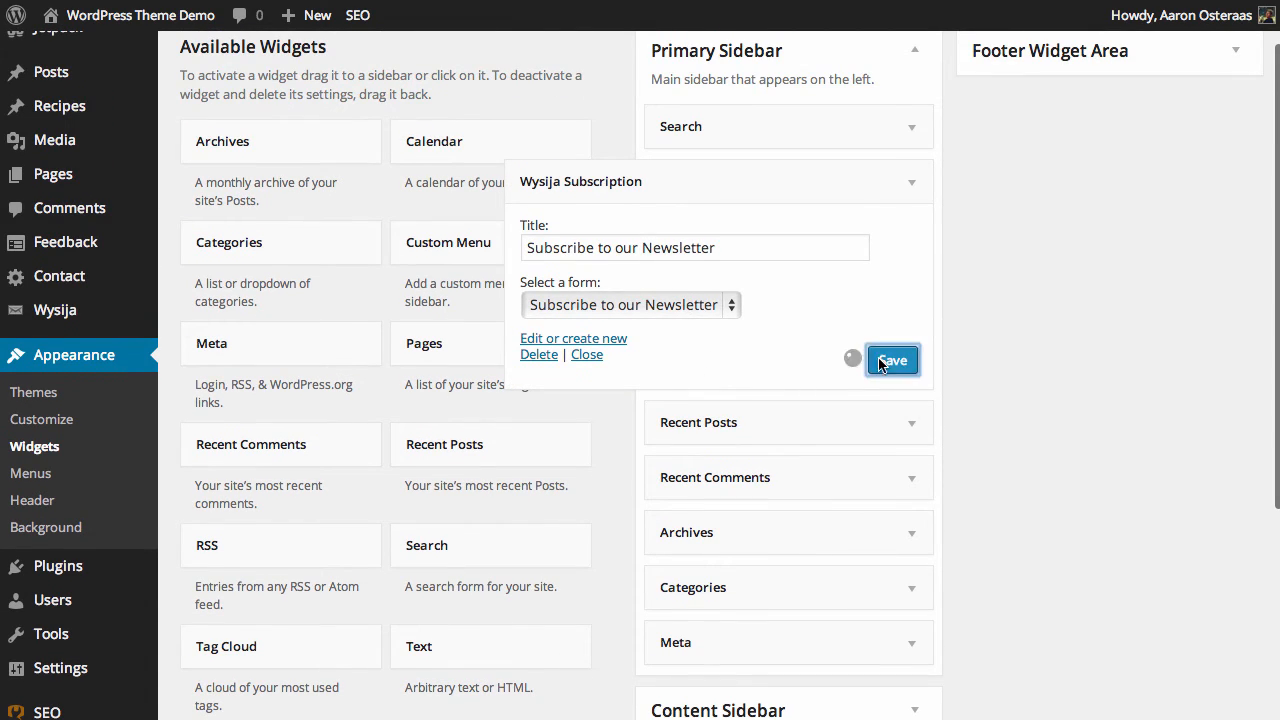
drag(783, 166, 688, 125)
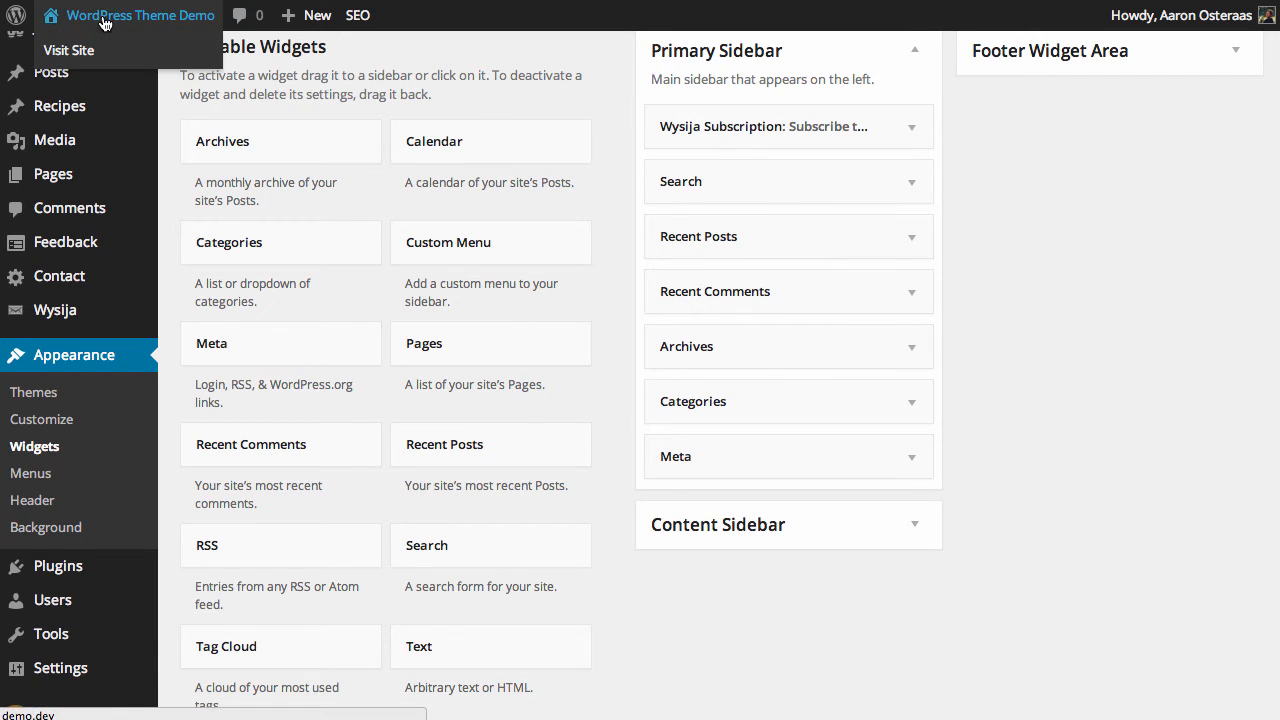
Step: Open the live site and enter the subscriber's first name in the sidebar newsletter form
click(140, 15)
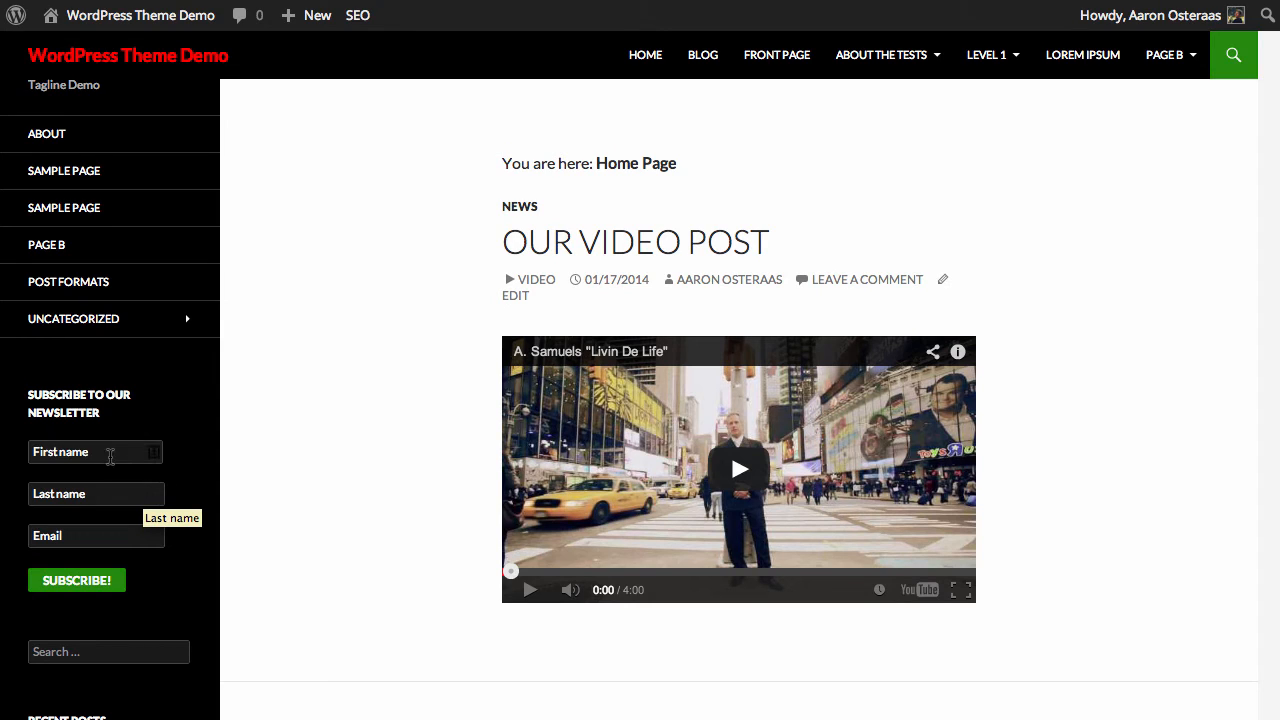
click(109, 454)
key(Tab)
key(shift+Tab)
key(Tab)
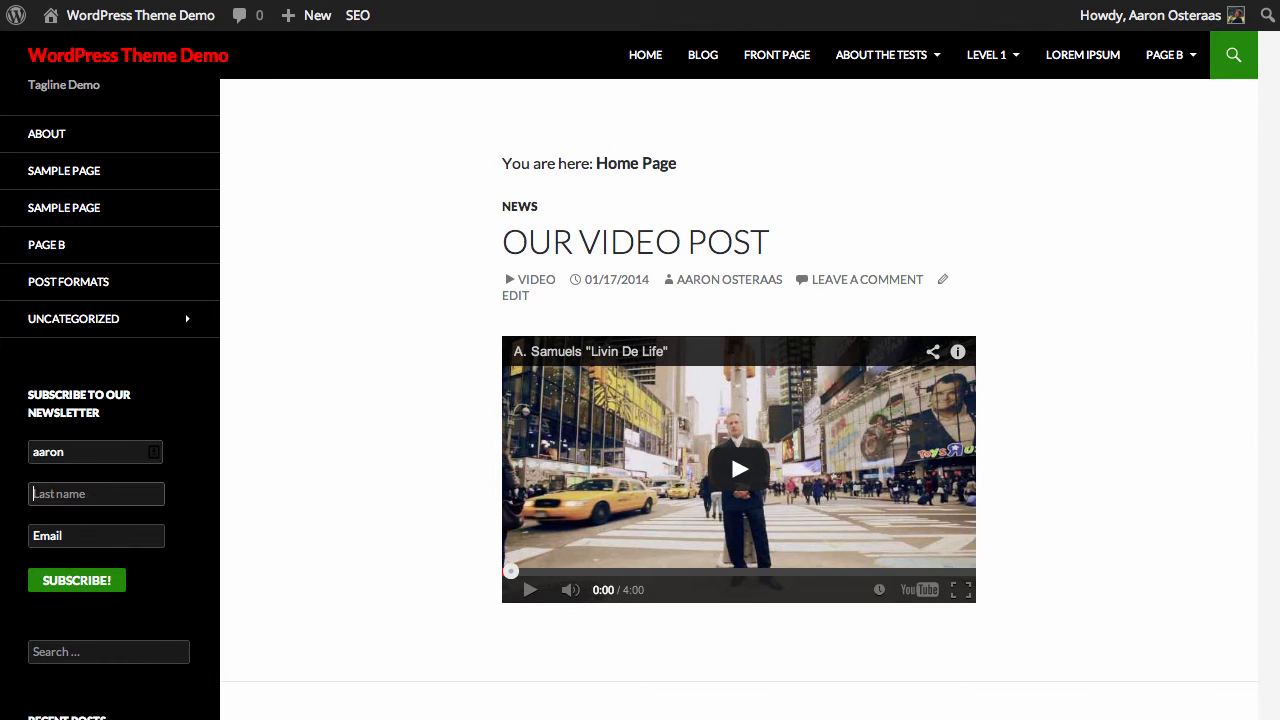
Step: Fill in the subscriber's last name and e-mail address, submit the subscription, and check the response message
key(Tab)
text(aaron)
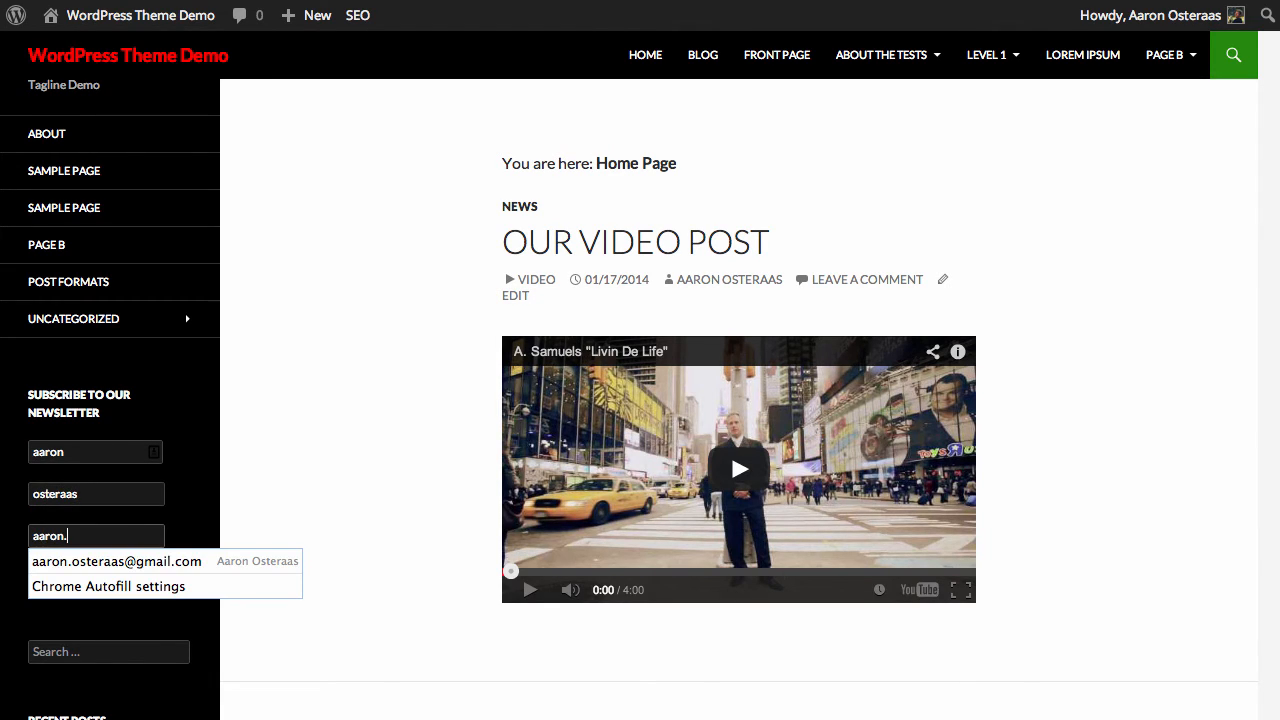
key(Down)
key(Return)
click(68, 588)
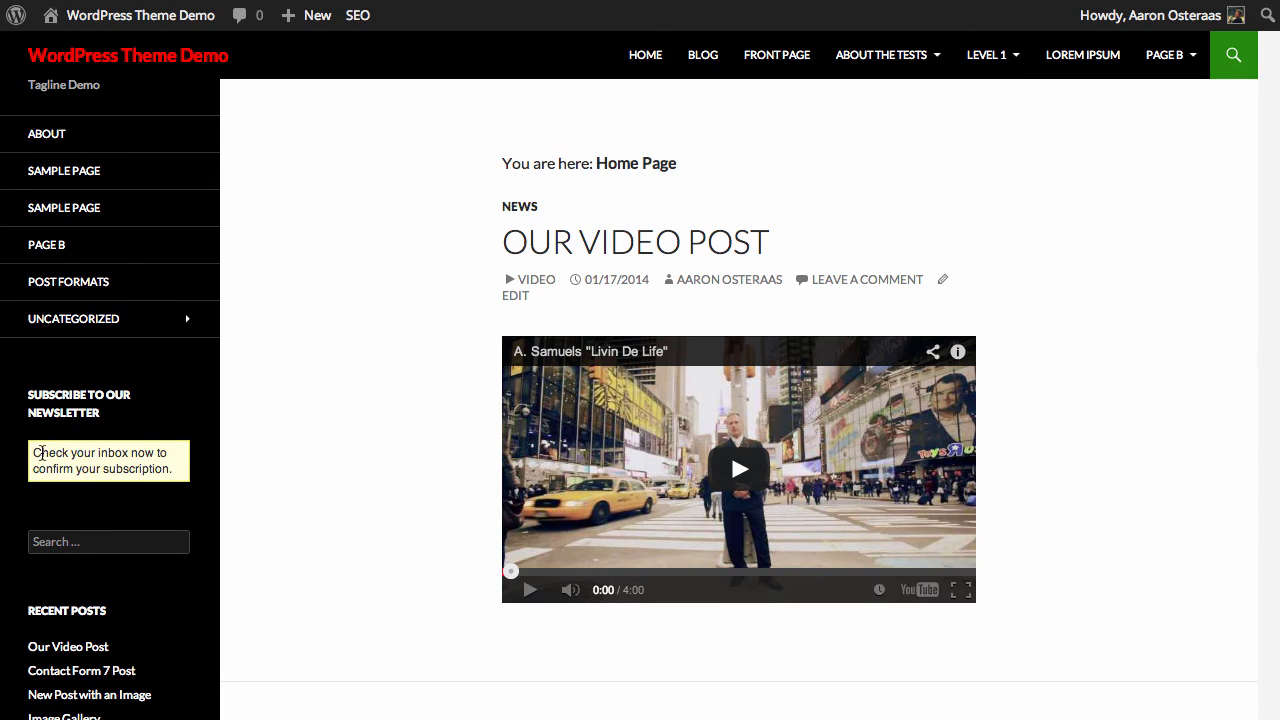
drag(34, 452, 175, 453)
click(175, 453)
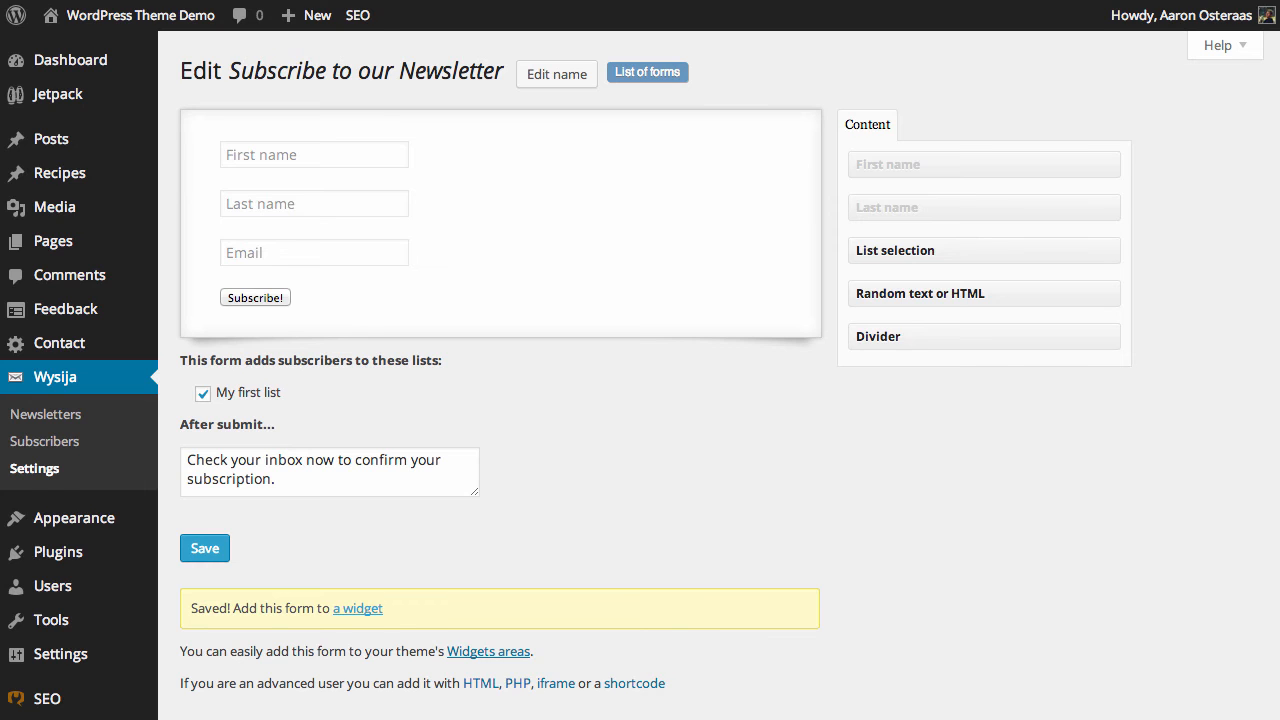
Step: Create a new form from the list of forms, name it Newsletter Signup, and save it
mouse_move(560, 123)
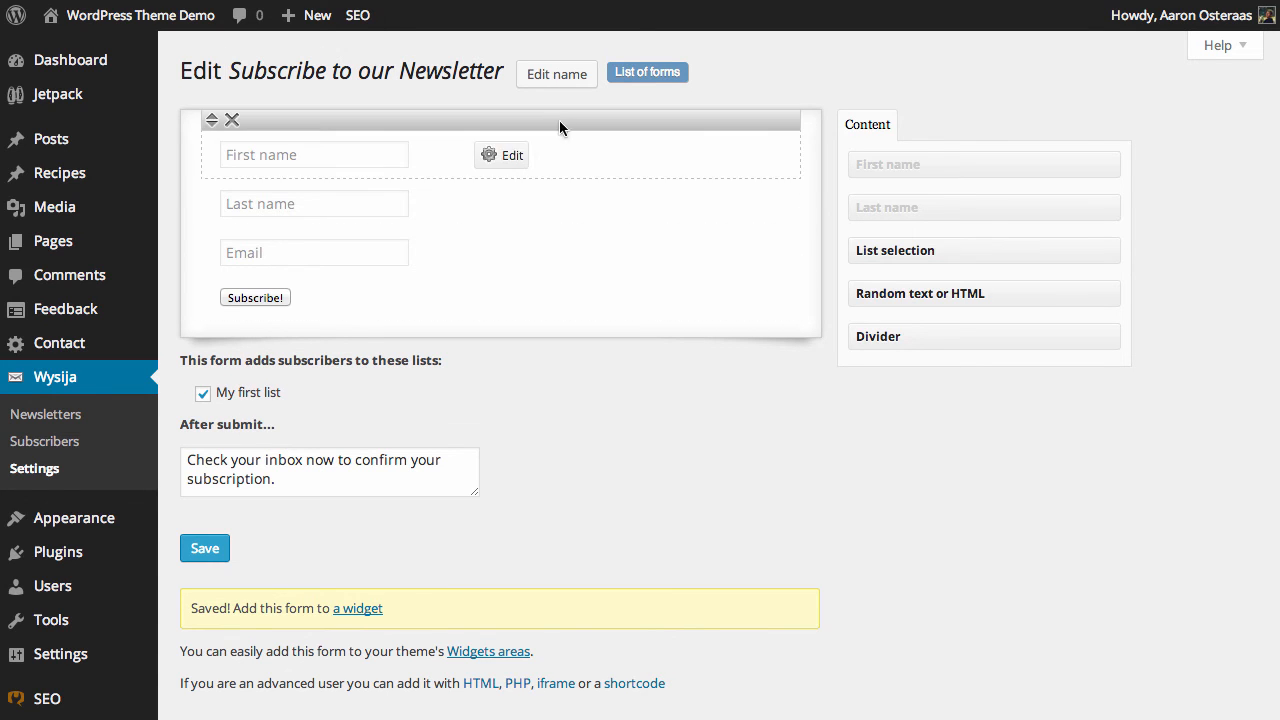
click(634, 73)
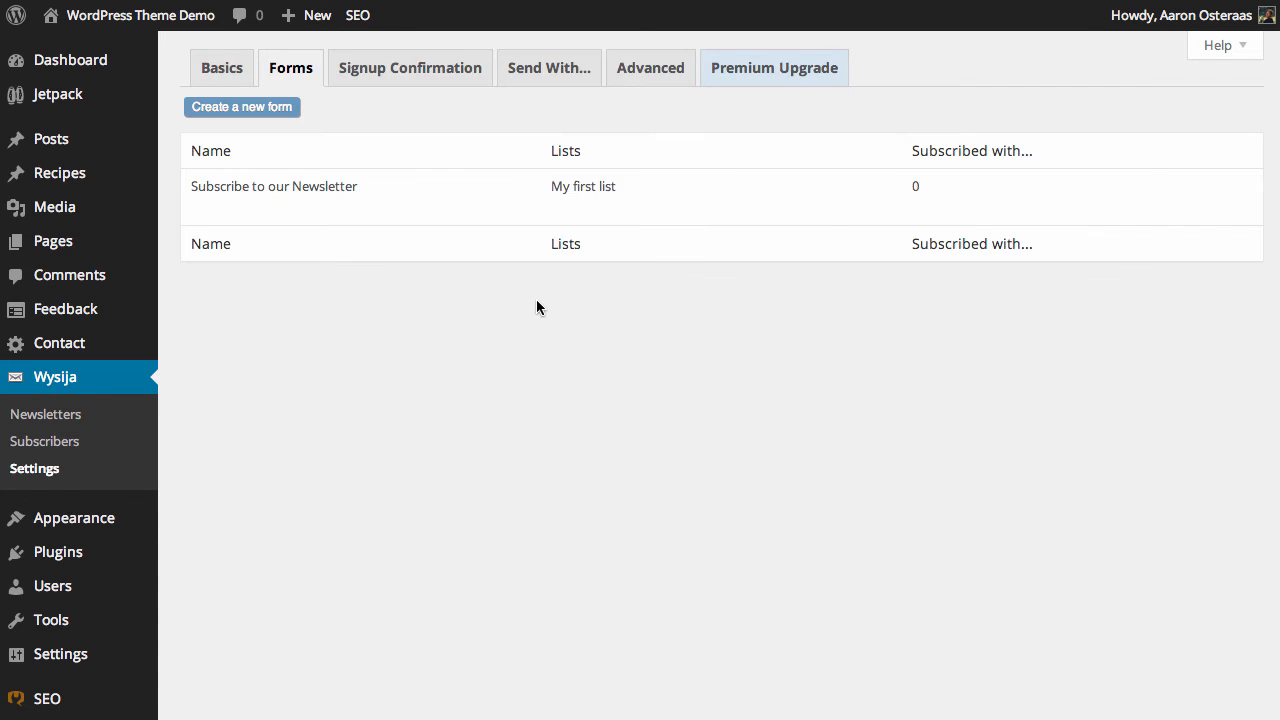
click(279, 108)
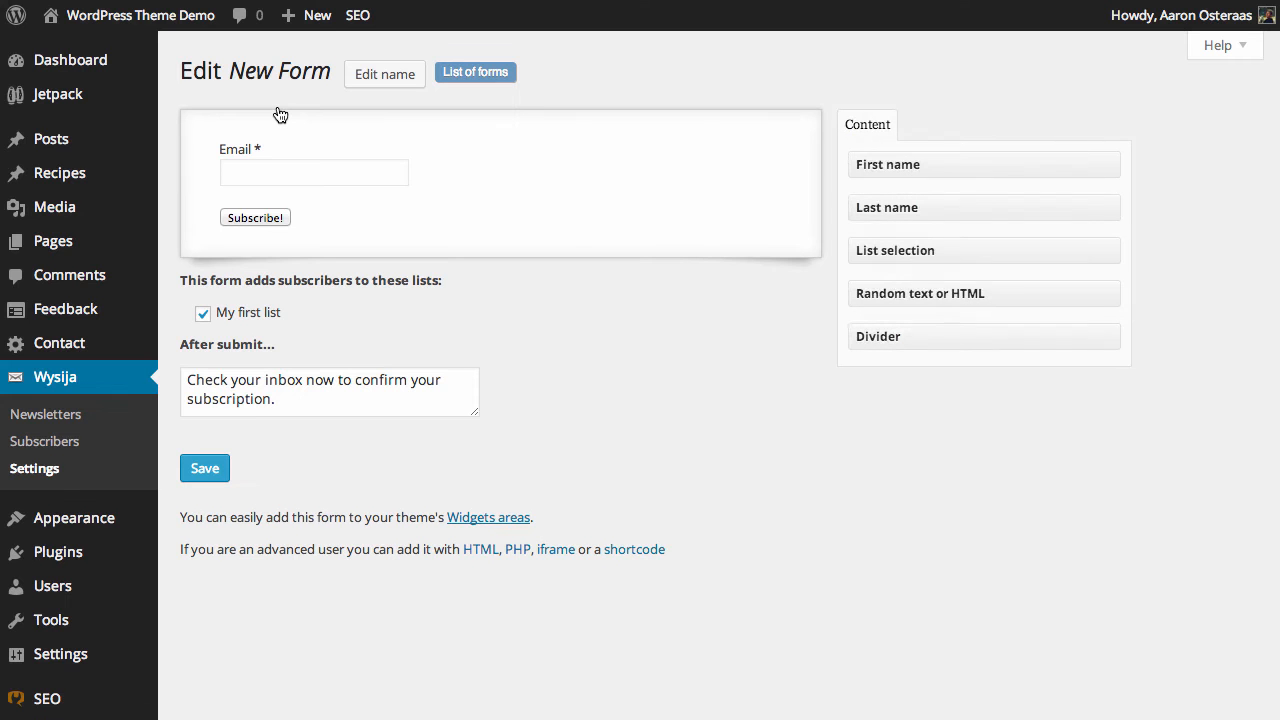
click(369, 68)
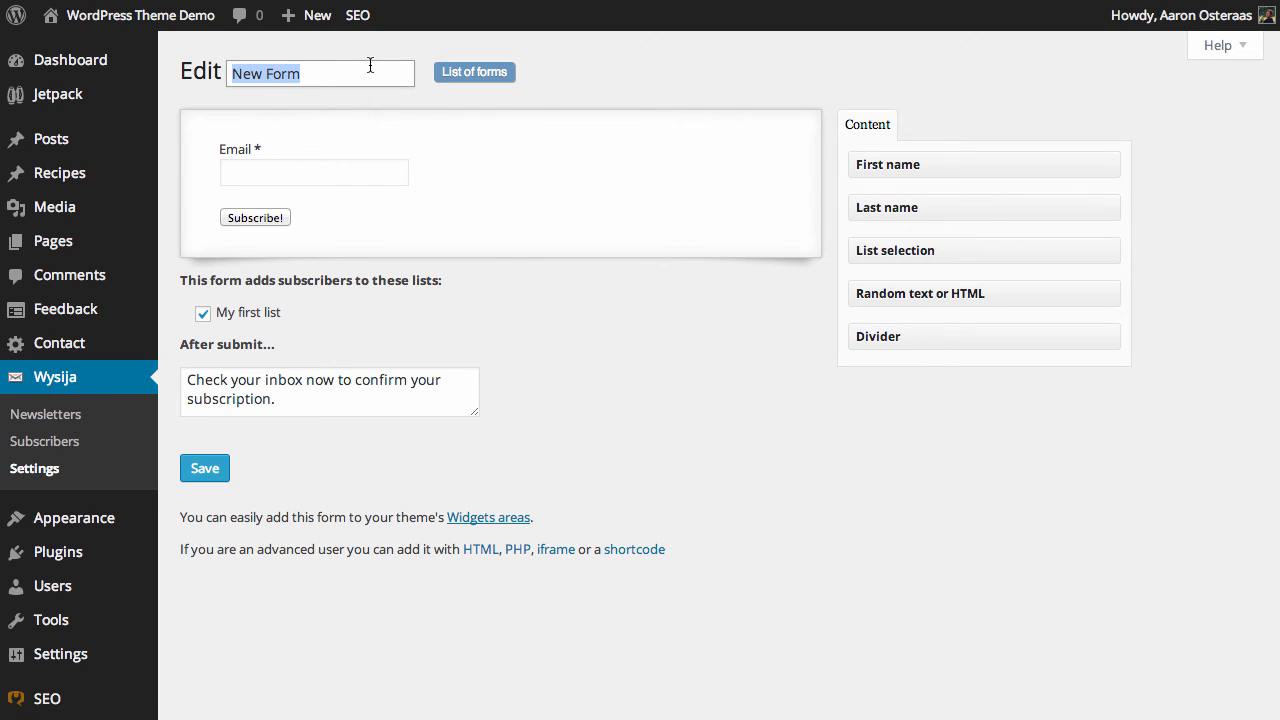
text(Newslett)
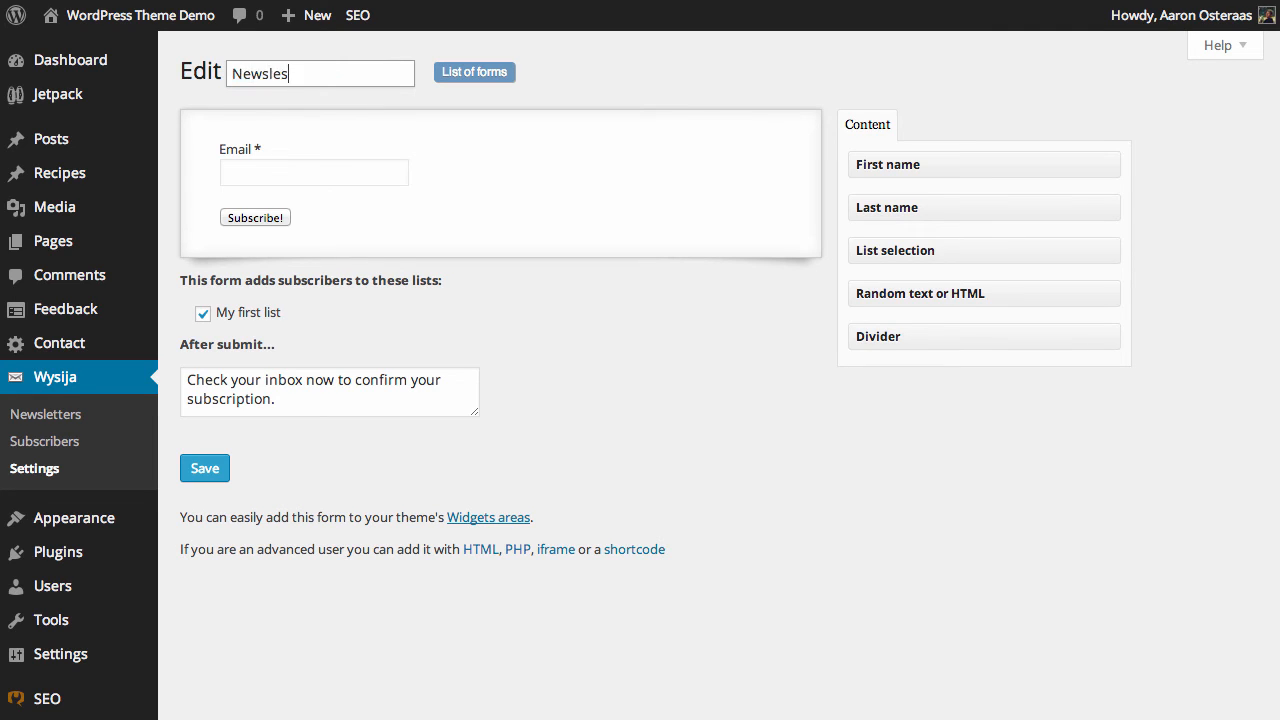
text(er Signup)
key(Return)
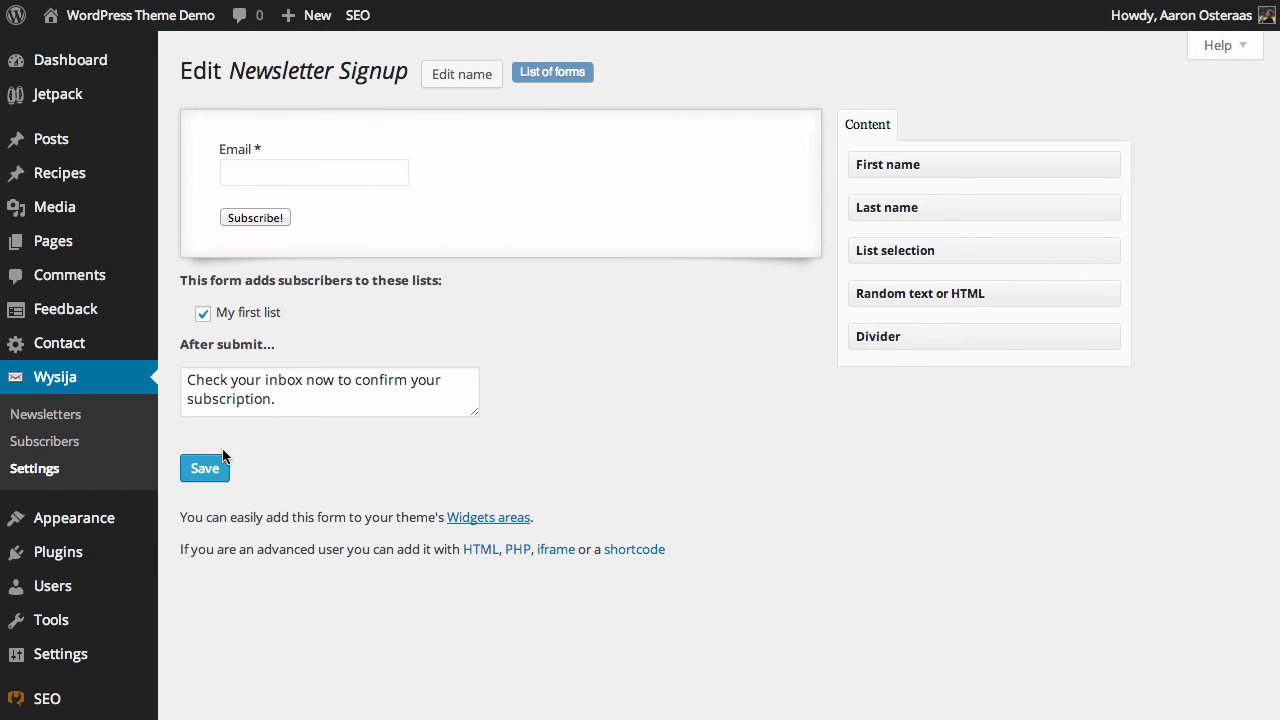
click(205, 468)
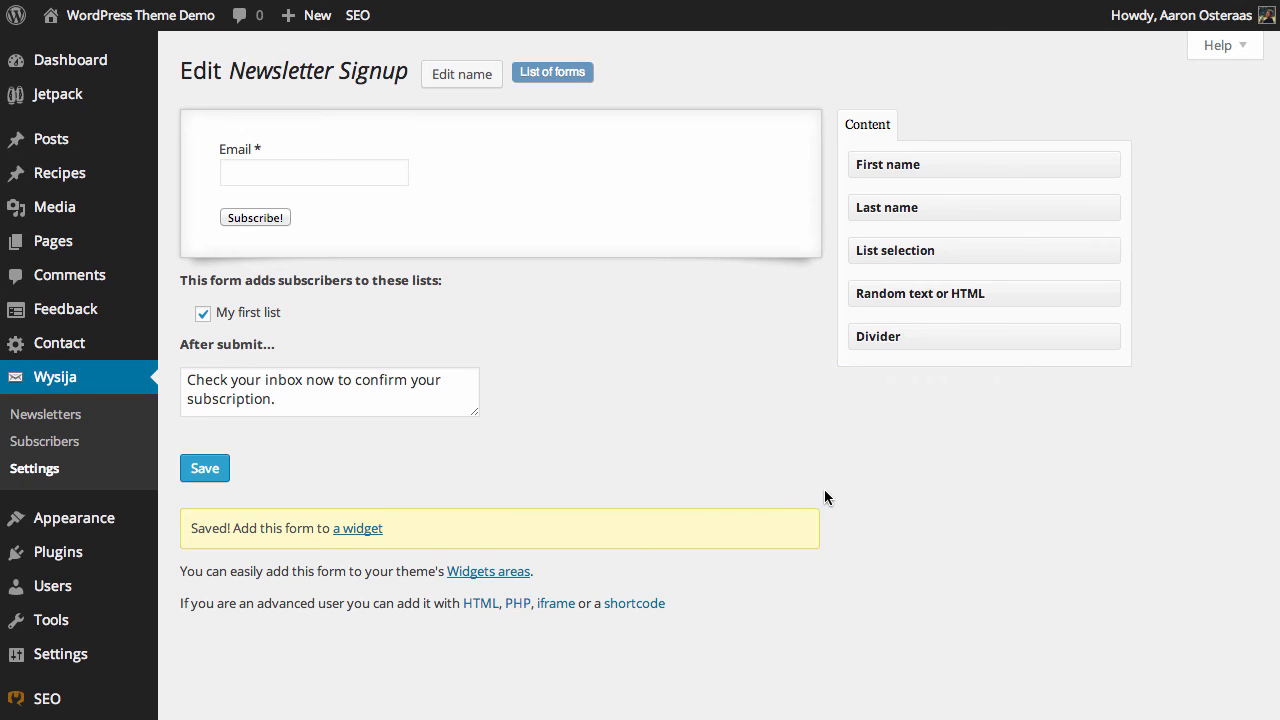
Step: Add a second Wysija Subscription widget below the existing one in the Primary Sidebar, select the Newsletter Signup form, and save it
click(380, 530)
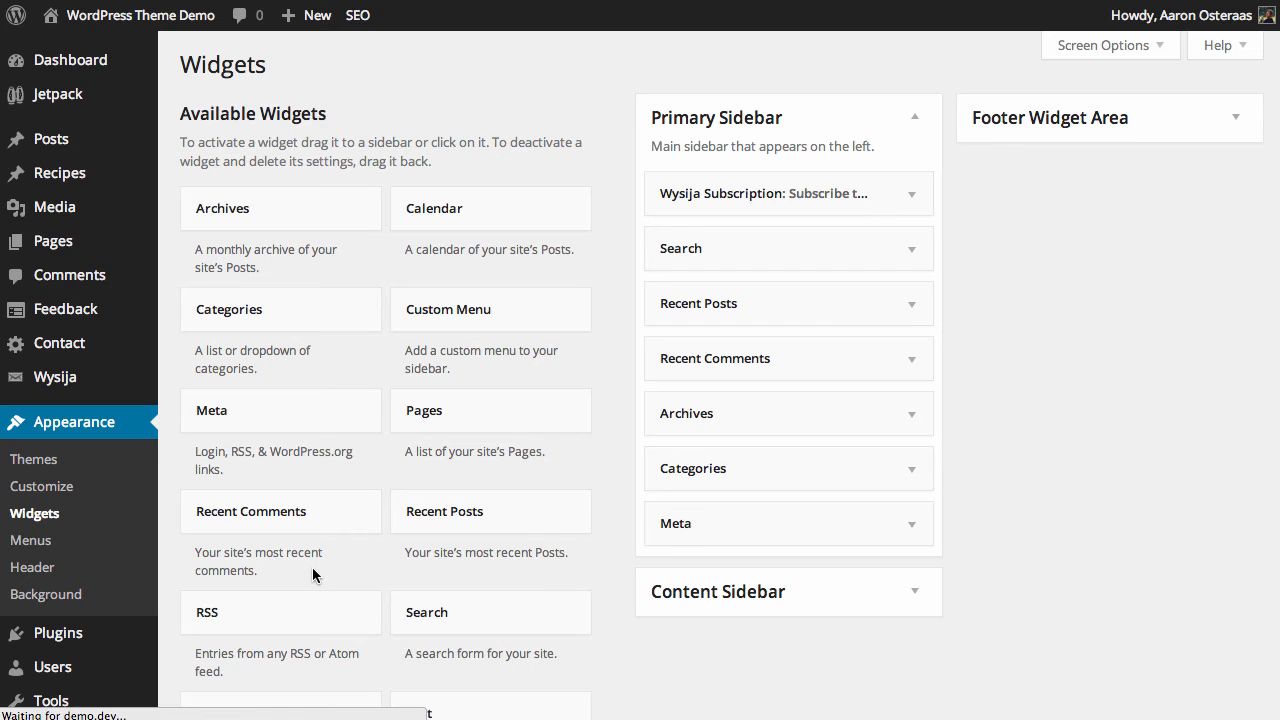
scroll(455, 445, down, 3)
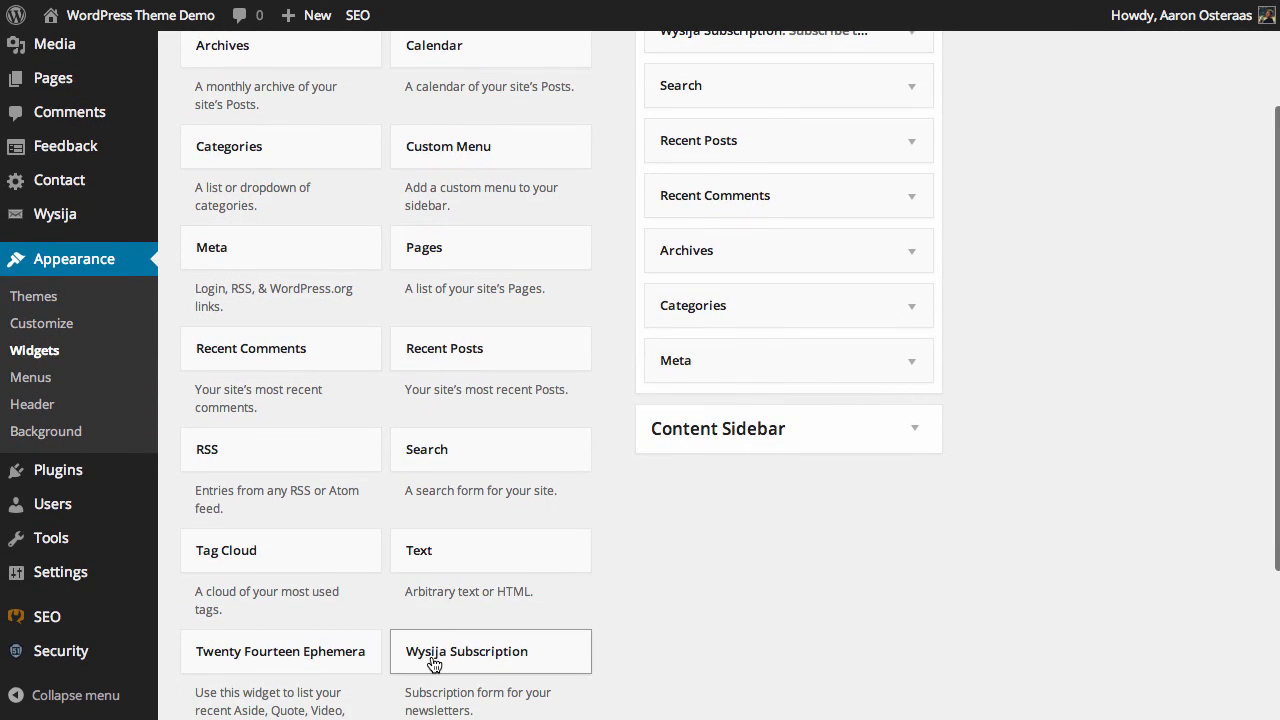
drag(433, 663, 737, 74)
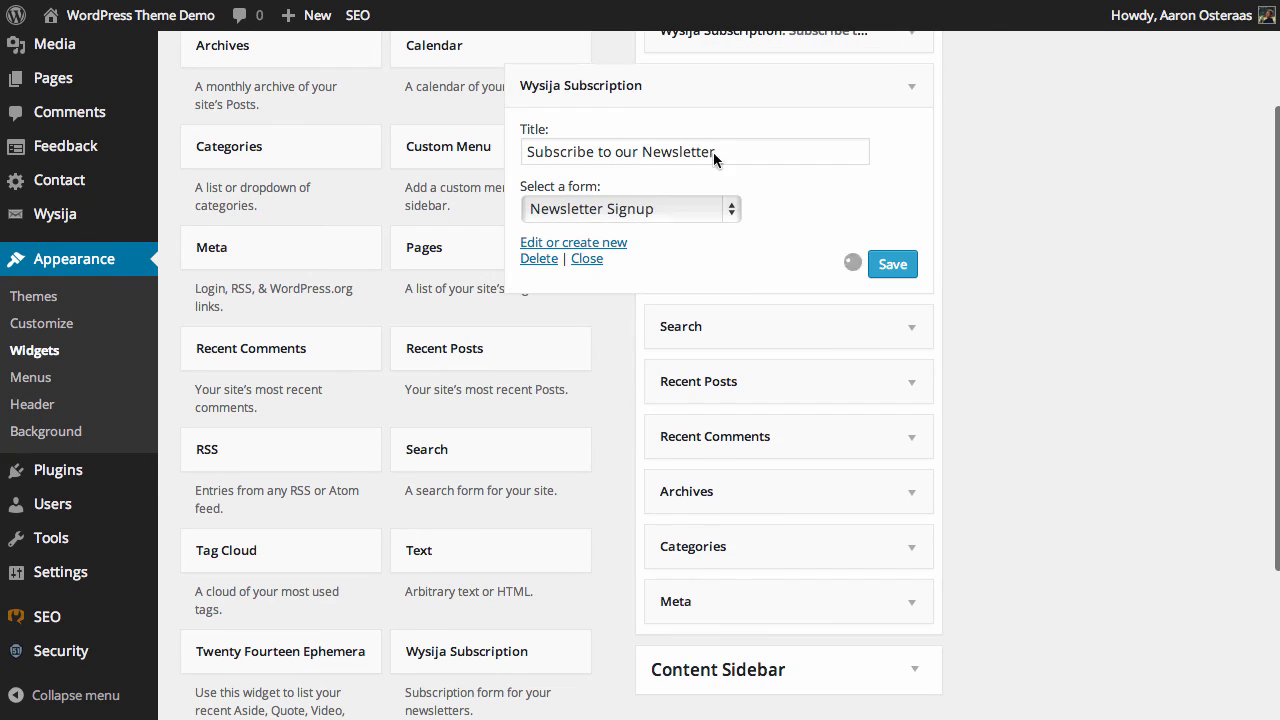
click(605, 211)
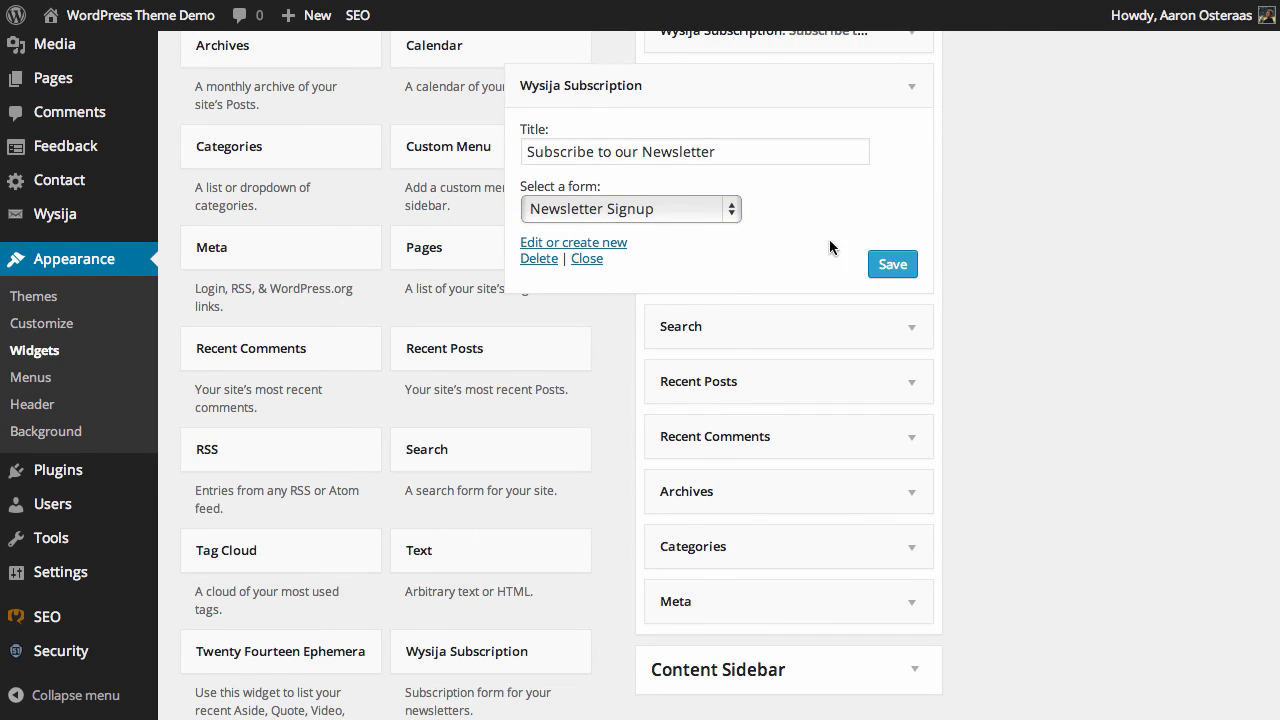
click(890, 264)
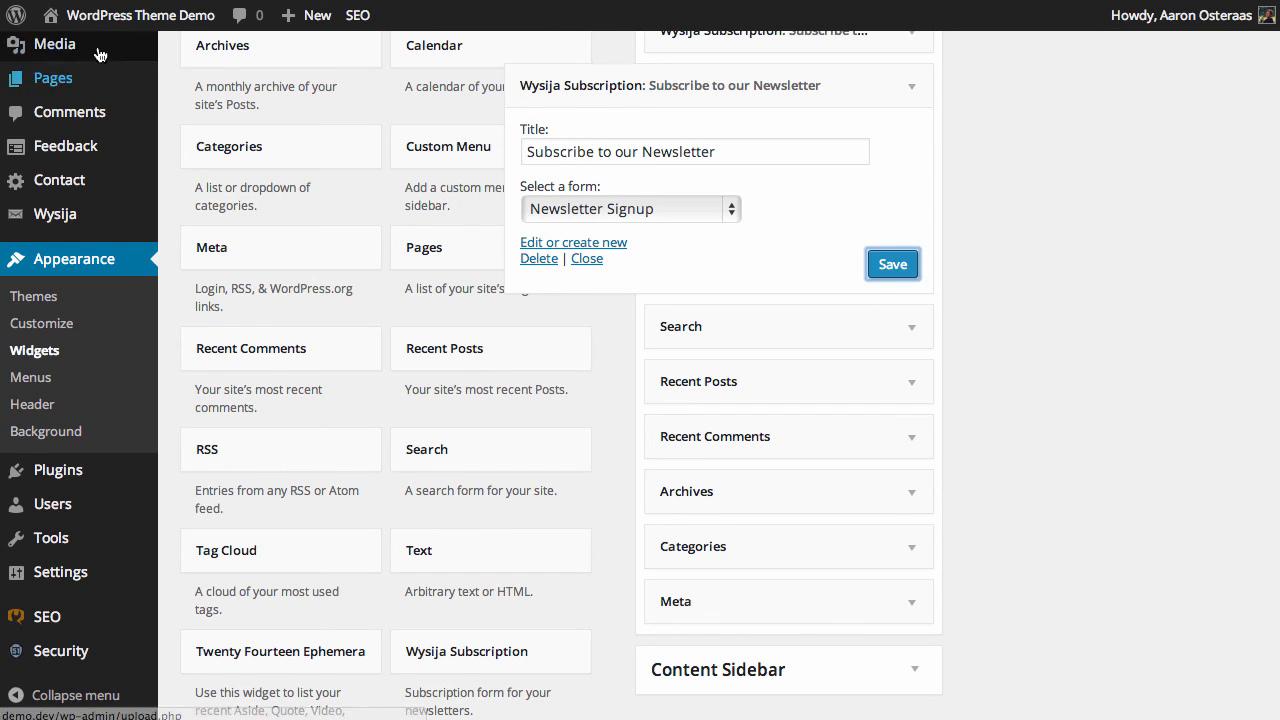
Step: Open the live site and compare the two newsletter subscription forms in the sidebar
click(108, 16)
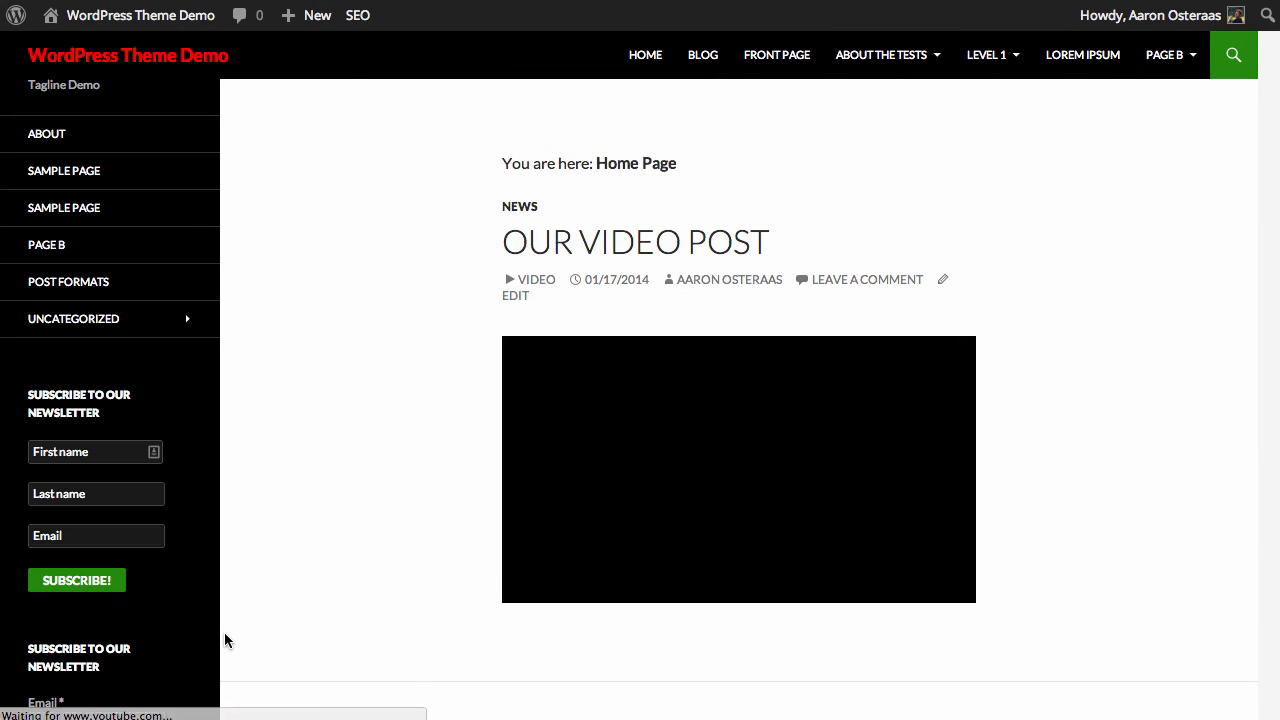
scroll(224, 640, down, 3)
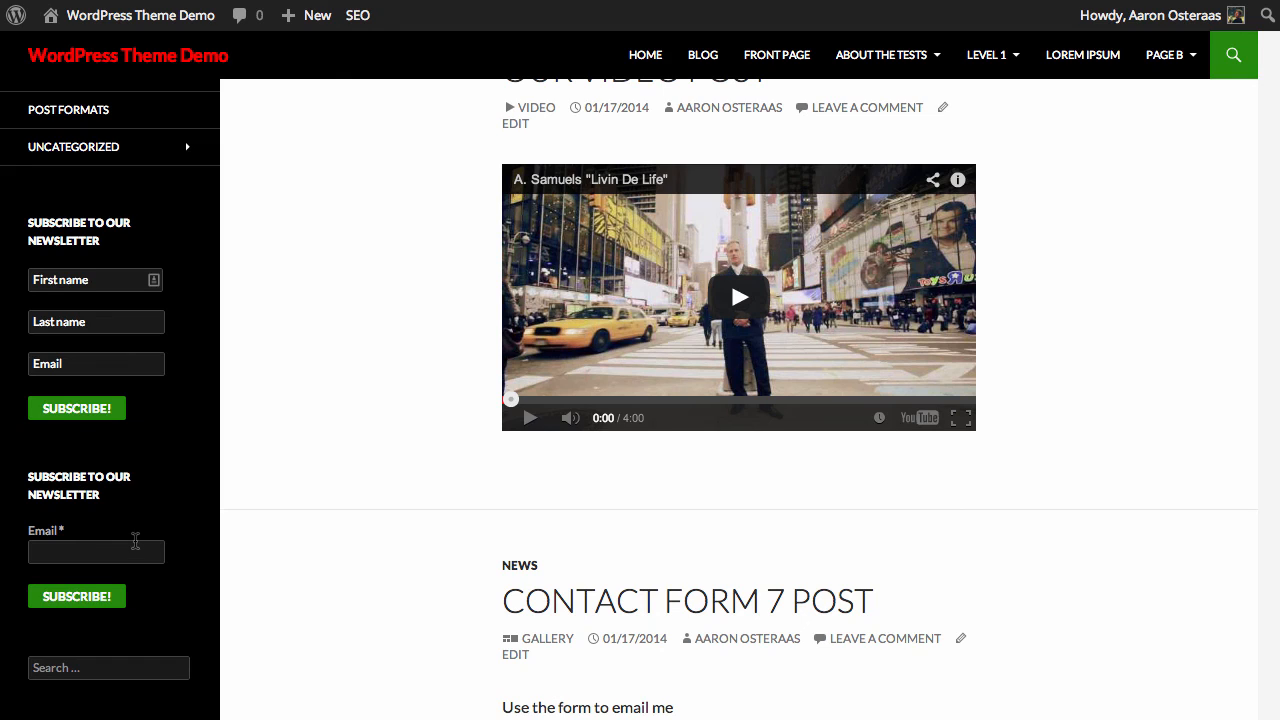
scroll(137, 548, up, 1)
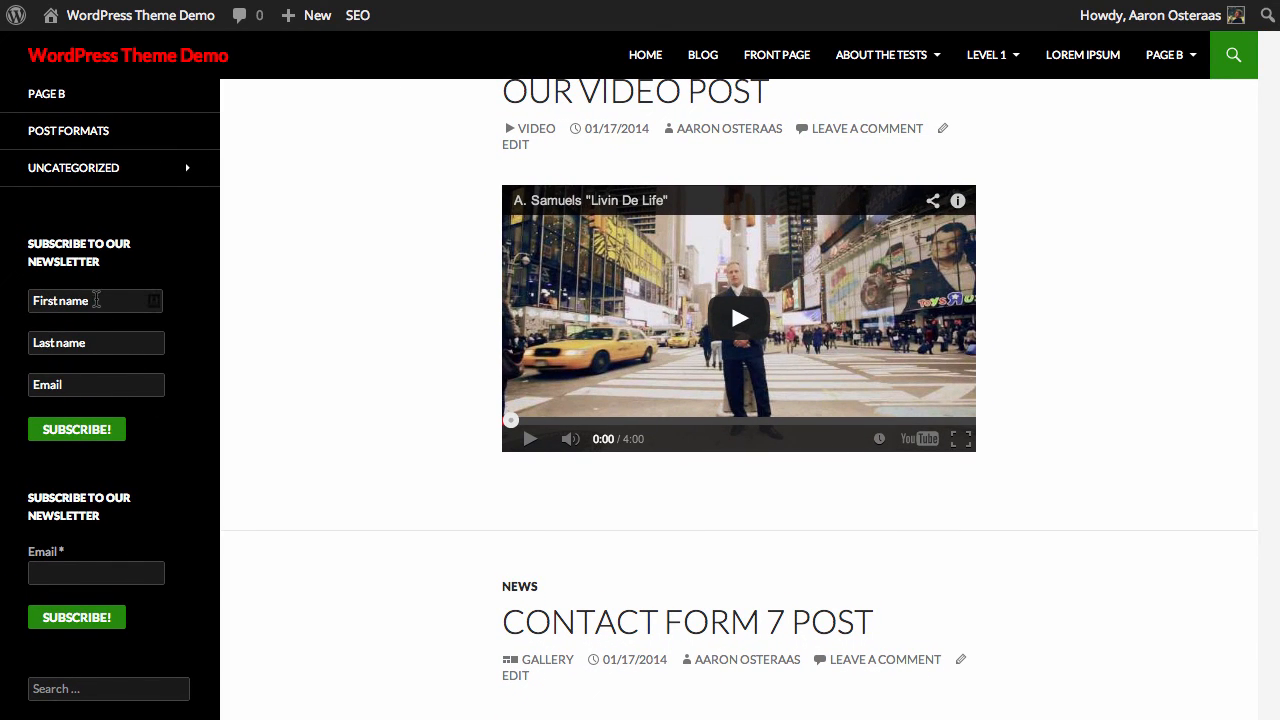